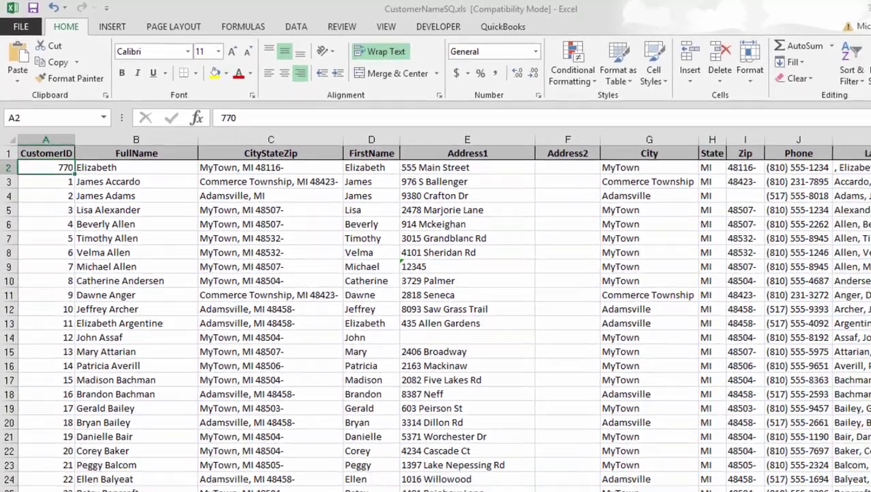
Bring the CustomerNameSQ workbook forward and restore it down to a smaller window.
click(97, 215)
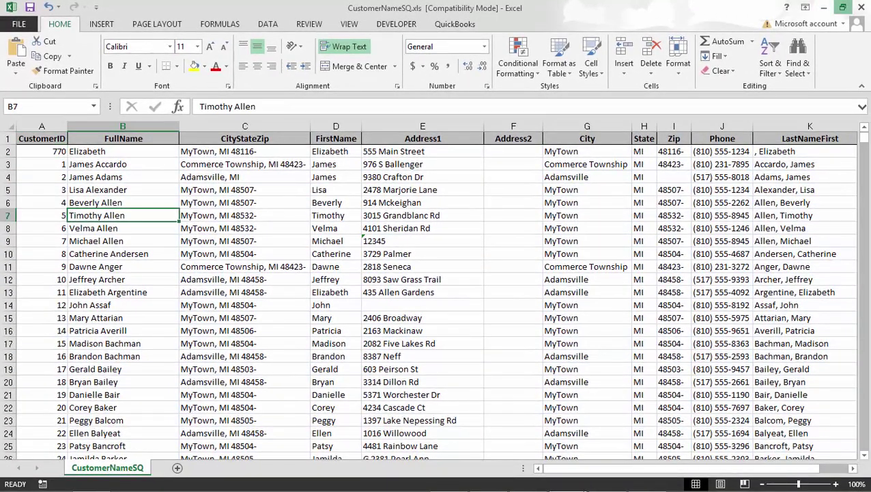
click(843, 8)
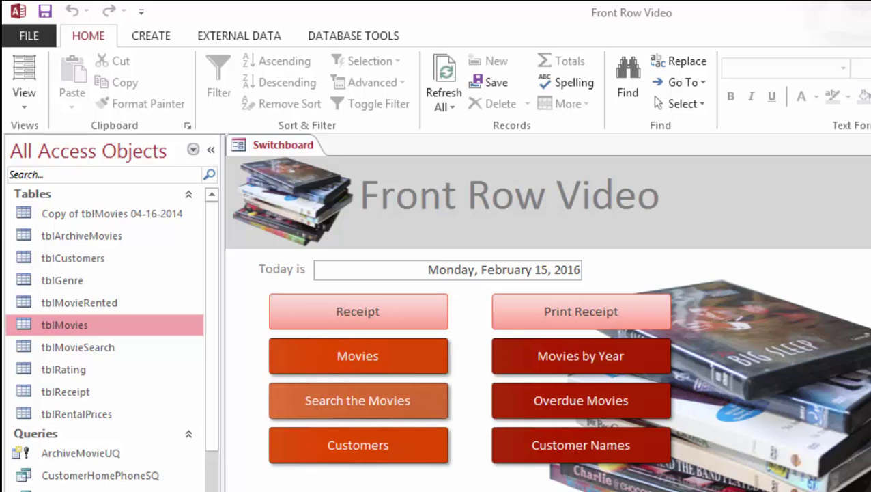
Open the tblMovies datasheet and bring up the table's view options.
key(Return)
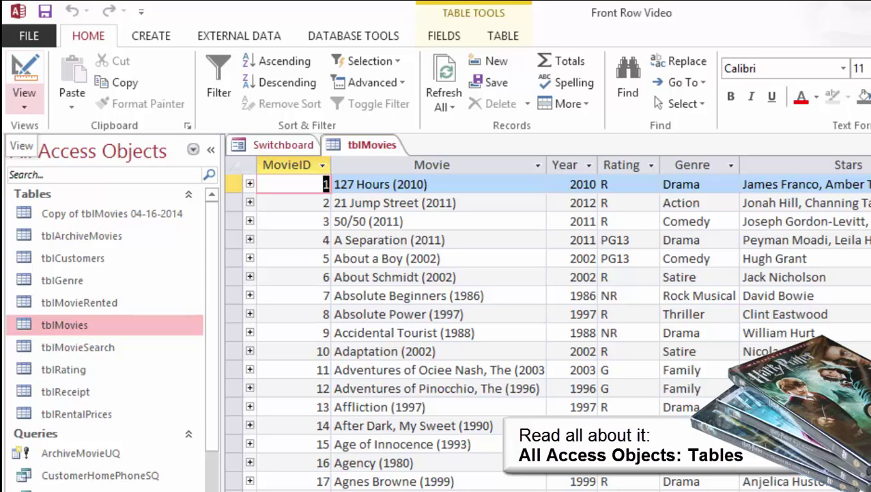
click(24, 102)
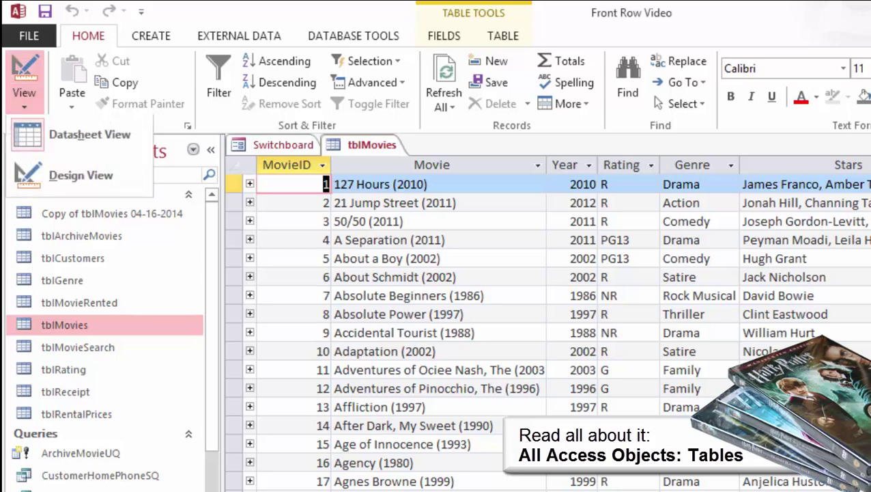
key(Escape)
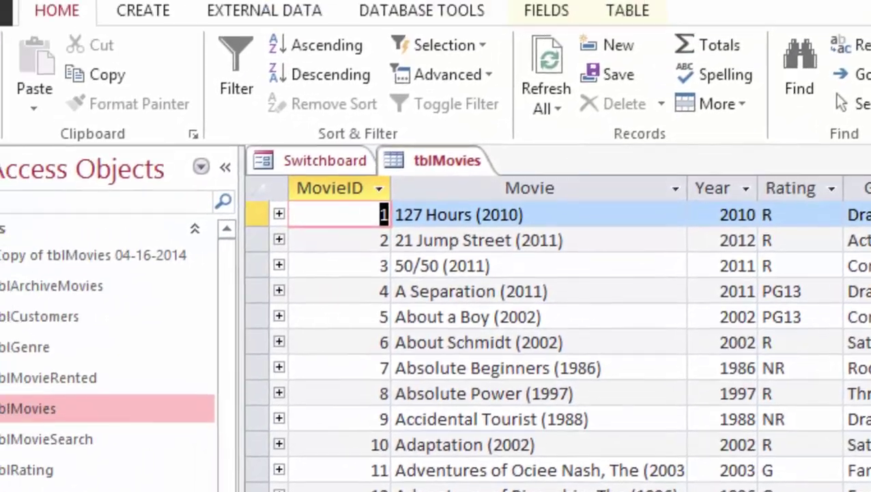
click(30, 140)
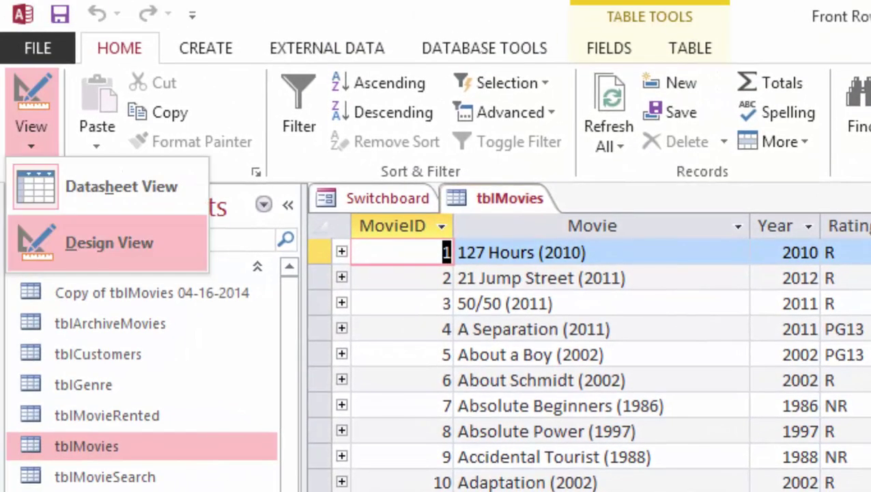
click(109, 242)
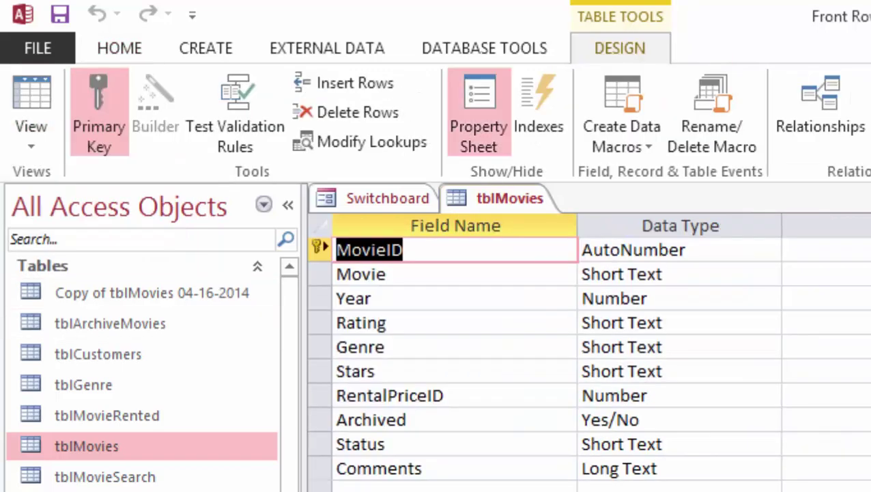
click(639, 419)
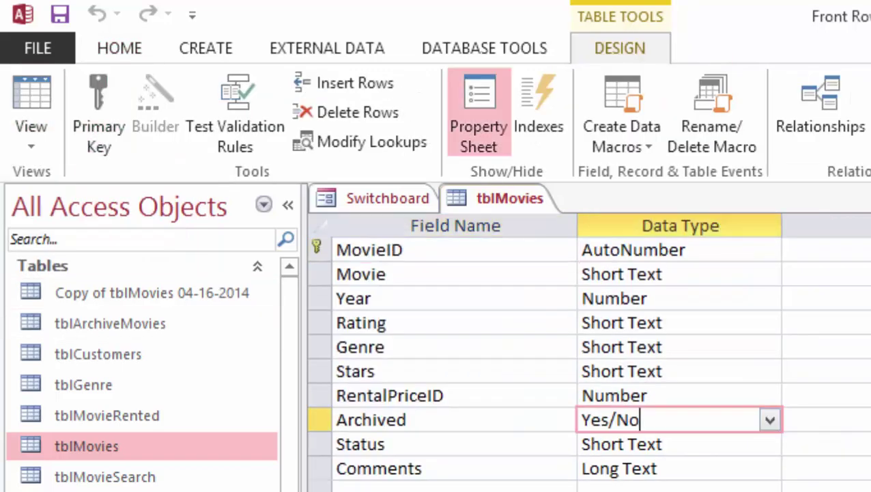
click(682, 250)
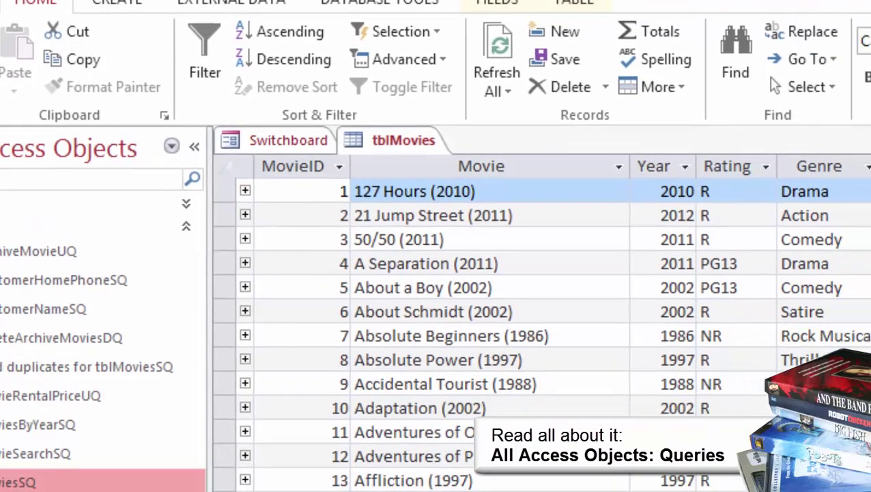
Run MoviesByYearSQ for year 2010, then inspect its Year criterion in Design View.
text(2010)
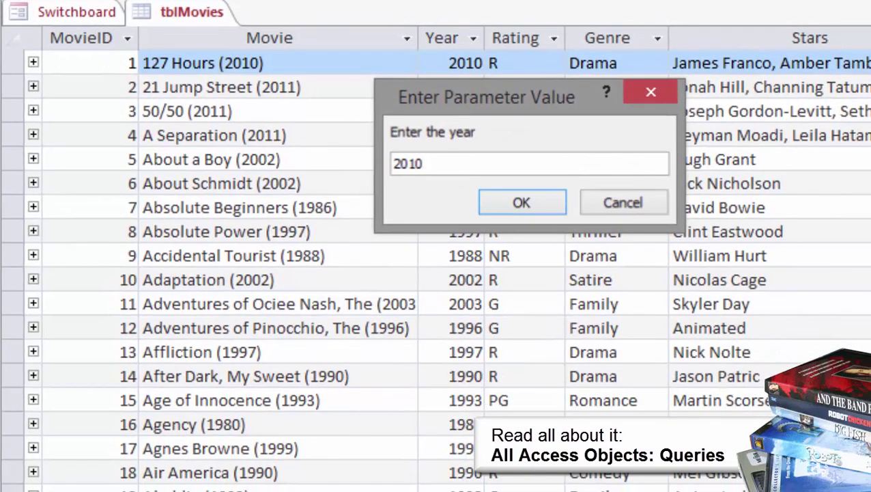
key(Return)
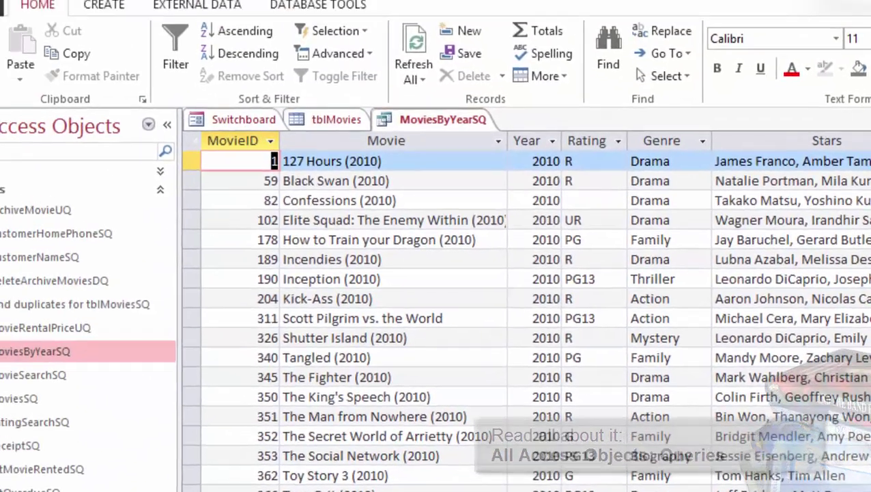
click(19, 96)
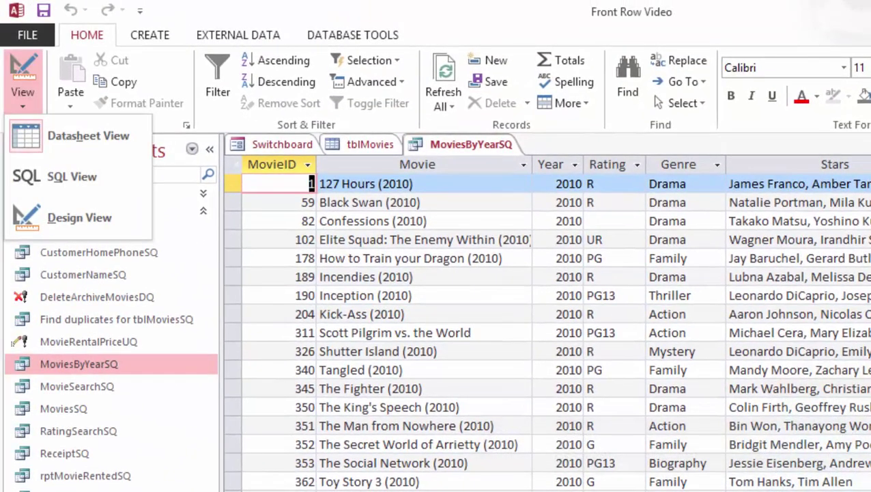
click(78, 214)
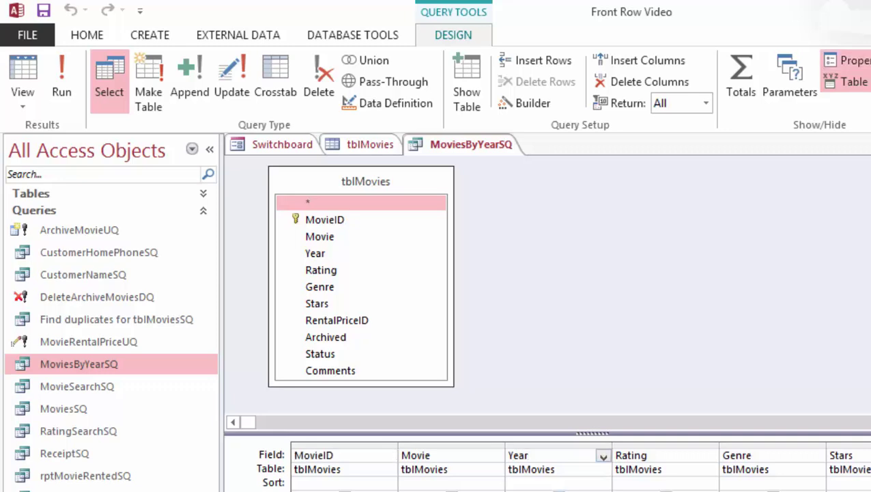
click(546, 491)
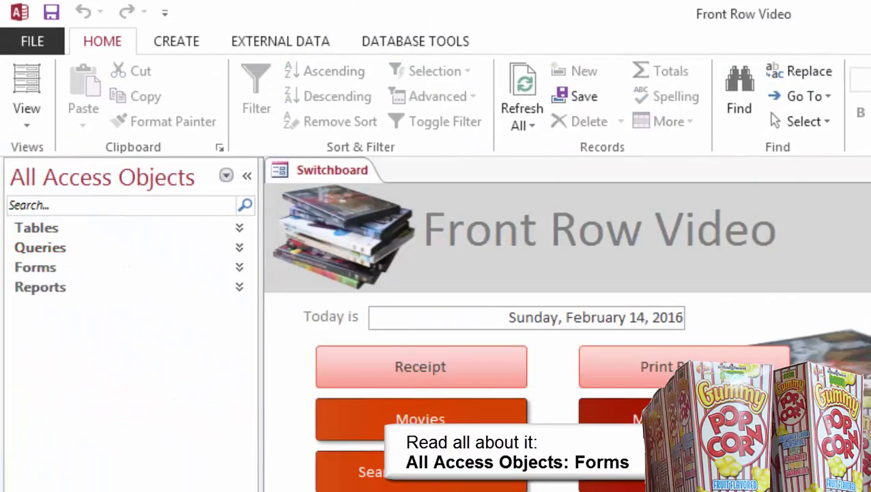
Open the Customers form and try its Design and Layout views, selecting the HomePhone control.
click(36, 267)
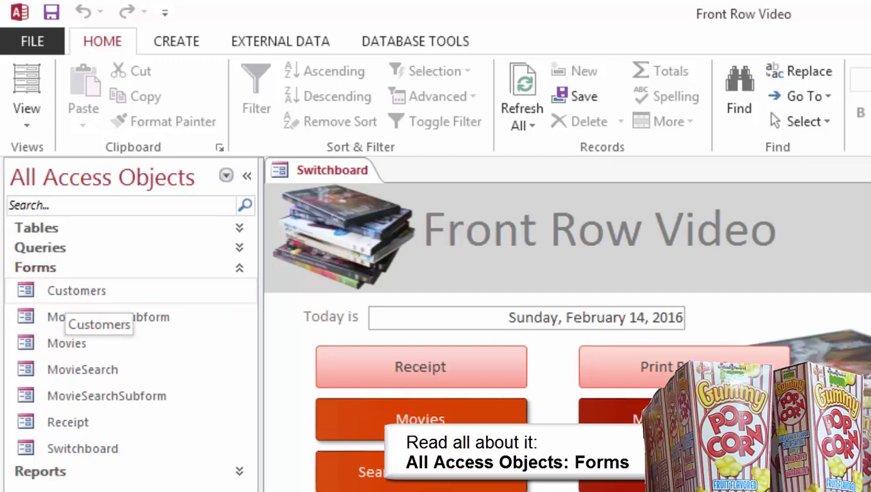
double_click(71, 293)
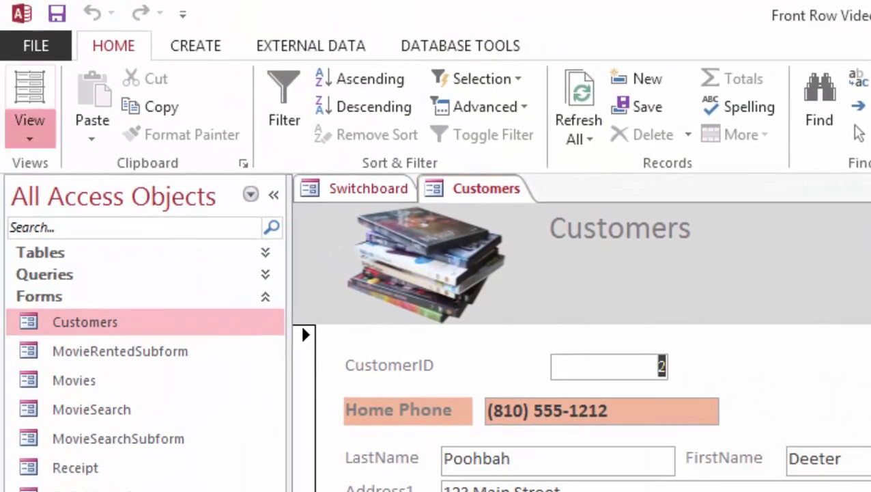
click(29, 134)
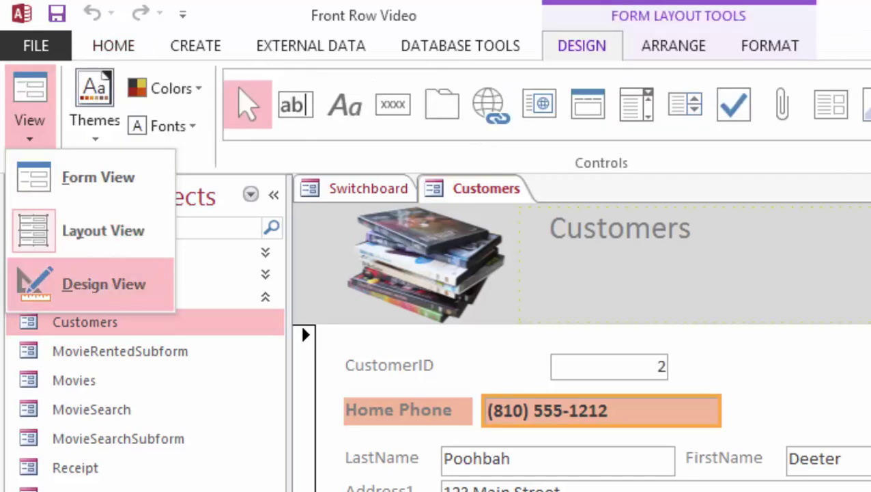
click(102, 284)
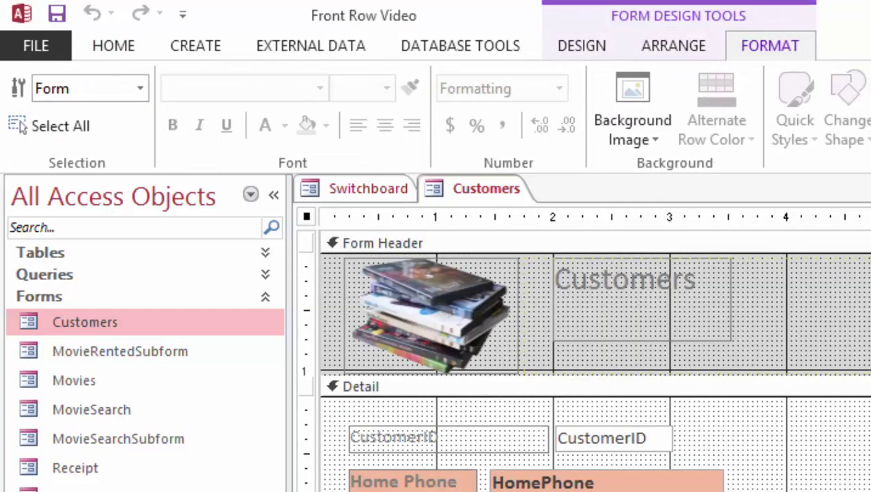
click(607, 482)
click(29, 120)
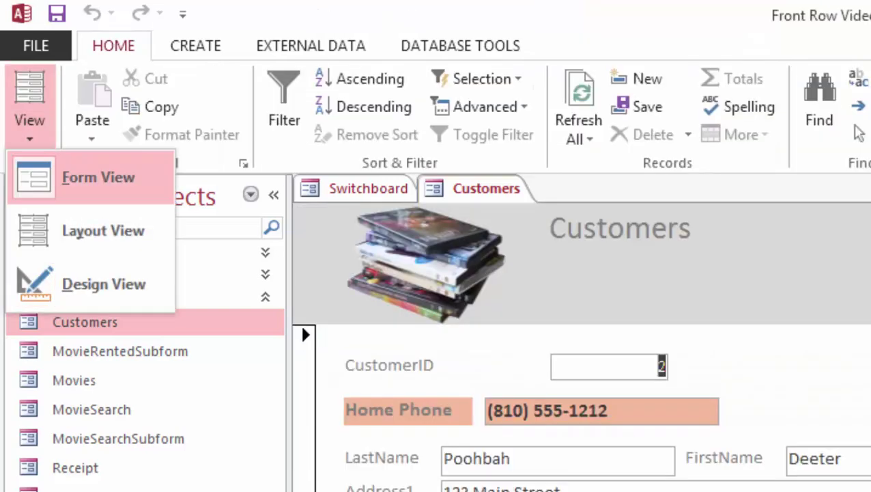
click(102, 230)
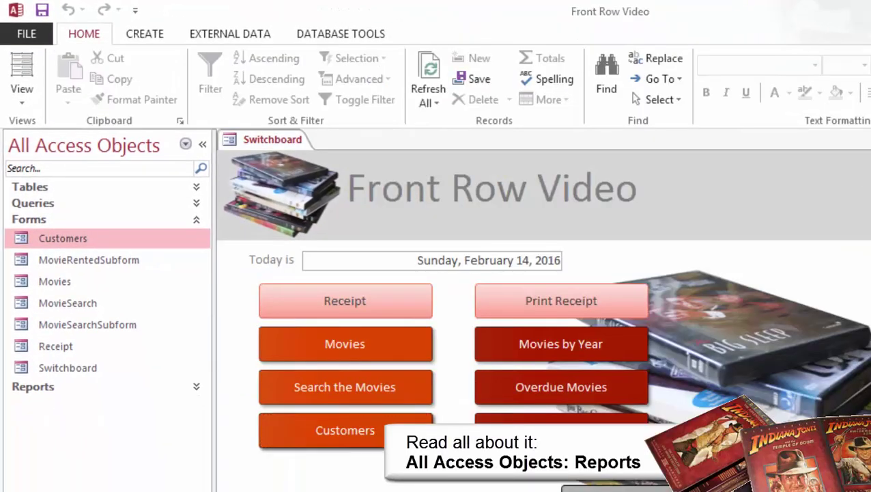
click(560, 343)
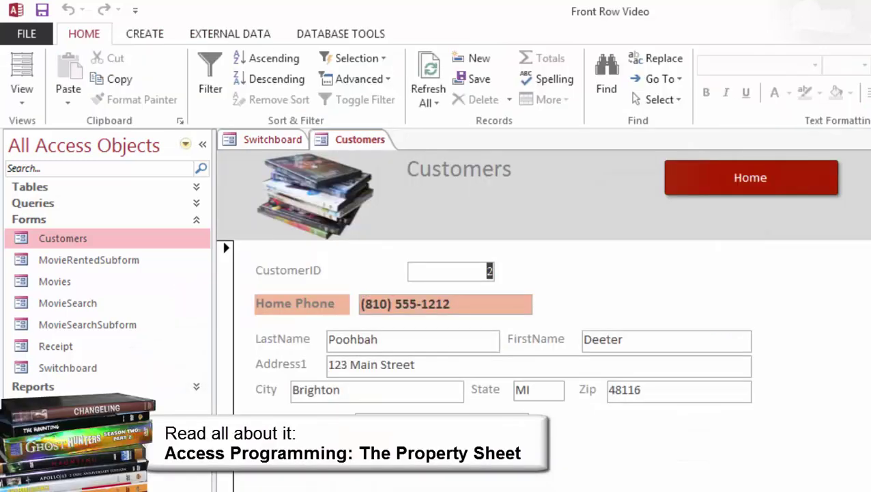
click(22, 96)
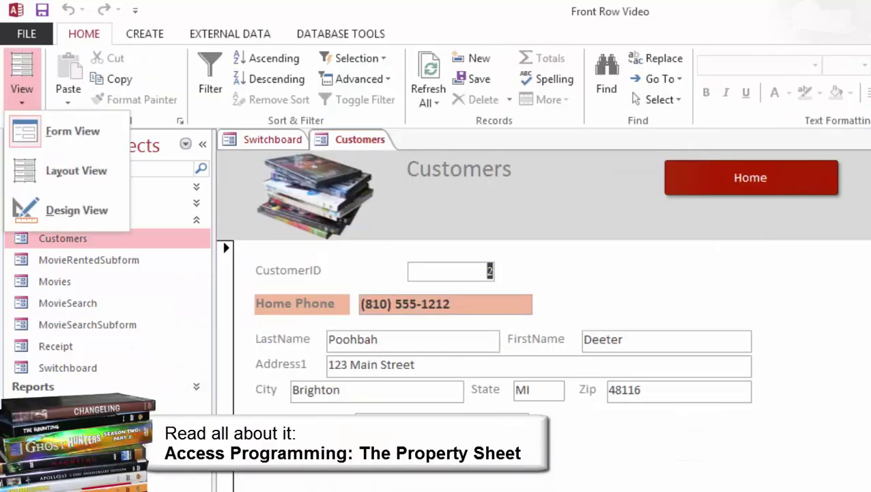
click(74, 209)
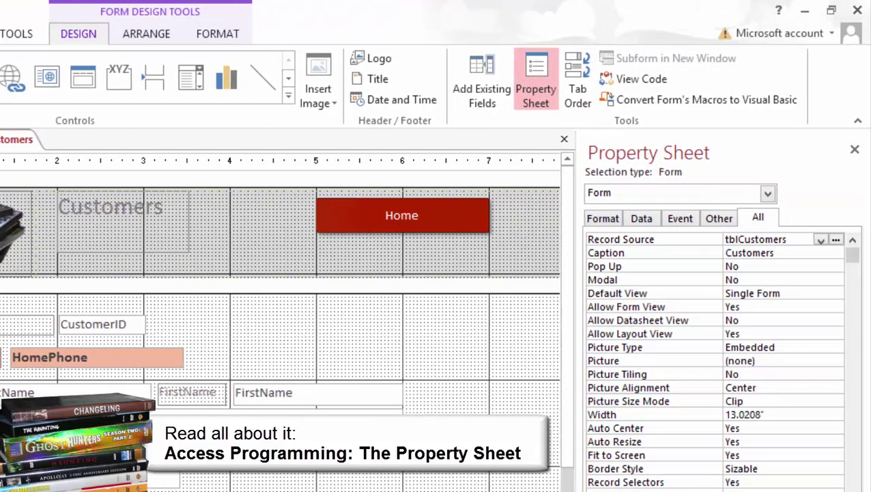
click(851, 239)
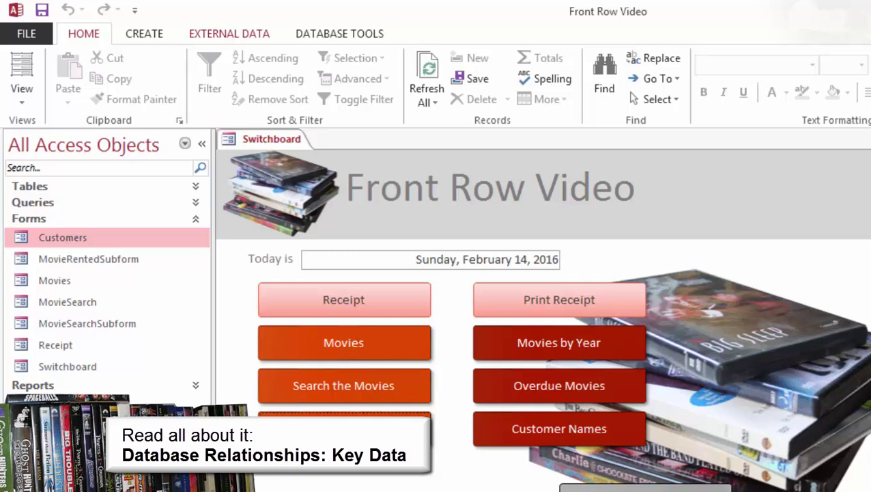
Show the Relationships diagram from Database Tools and examine the MovieRentedID key in tblMovieRented.
click(339, 33)
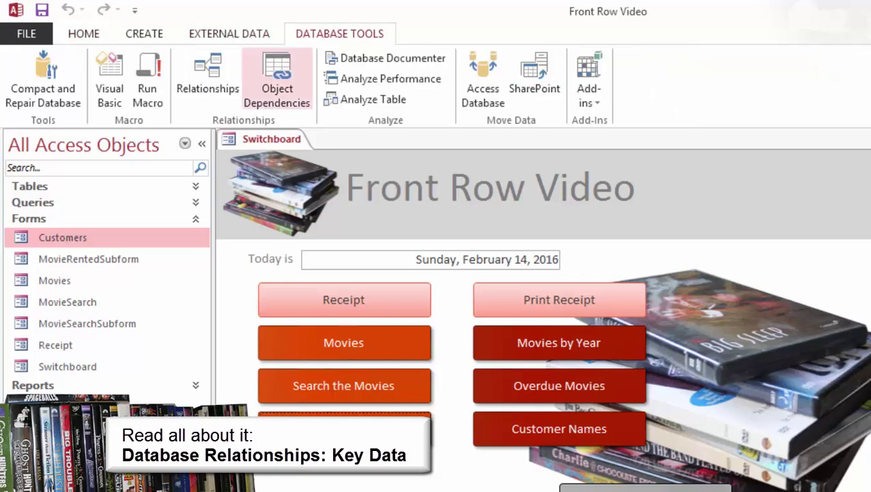
click(208, 78)
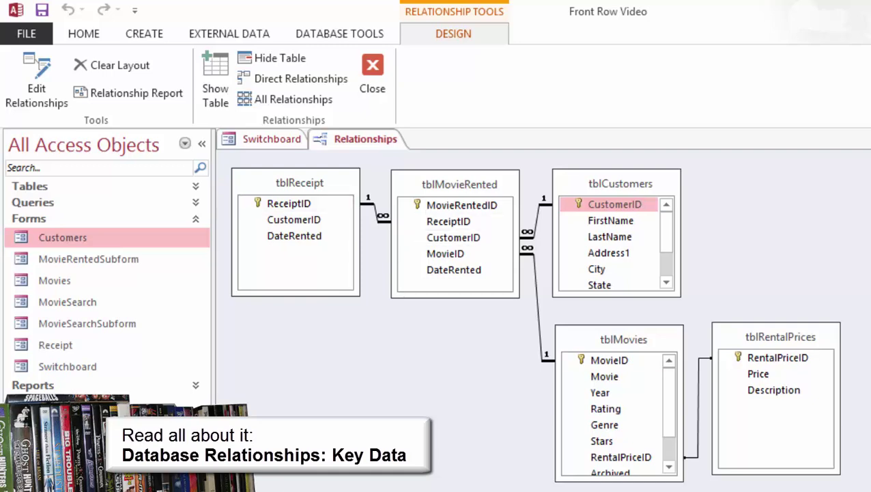
click(462, 205)
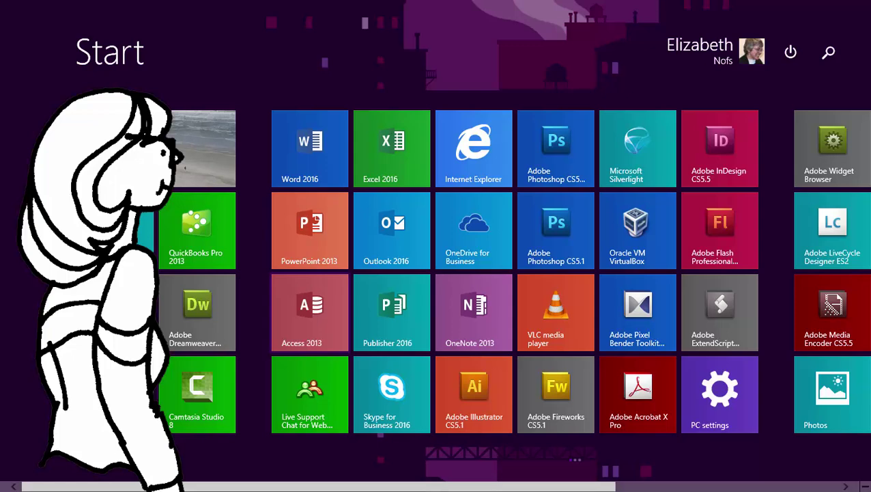
Create a blank desktop database named Front Row Video Begin1_ followed by the user's name.
click(309, 312)
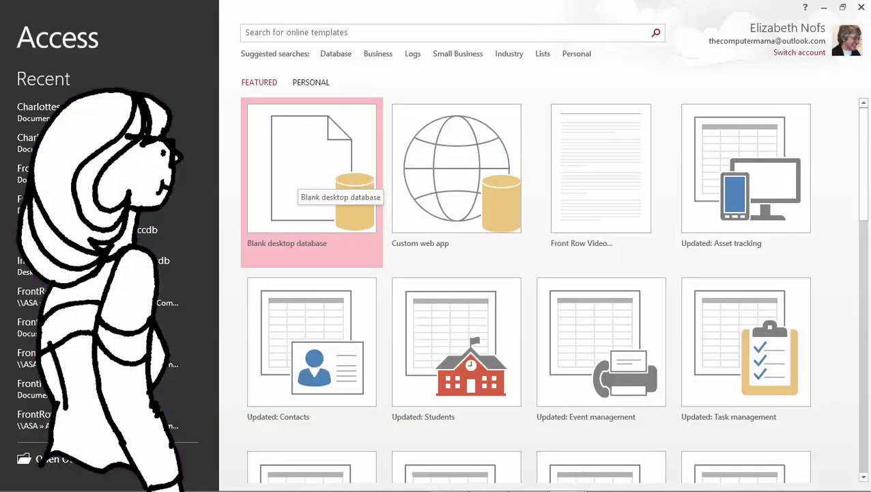
click(311, 179)
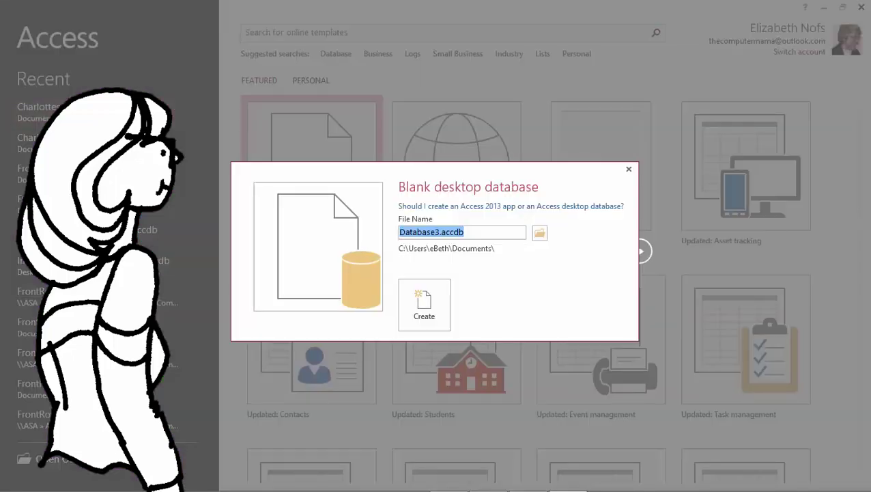
text(Front Row V)
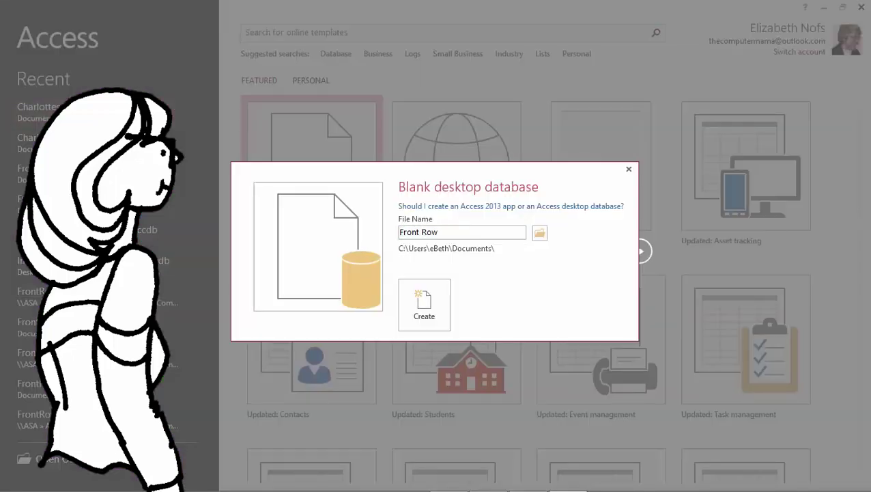
text(ideo Begin1)
text(_Beth)
click(424, 303)
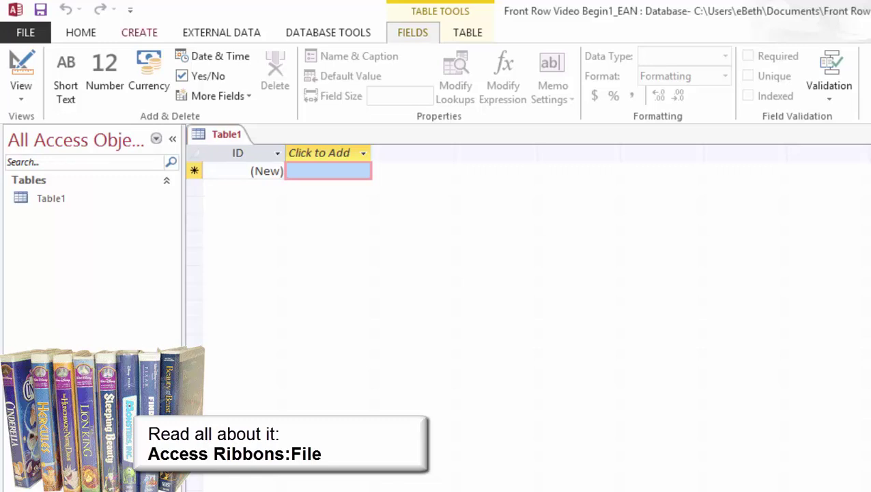
Browse the CREATE, EXTERNAL DATA, DATABASE TOOLS, FIELDS and TABLE ribbons, then select Table1.
click(139, 32)
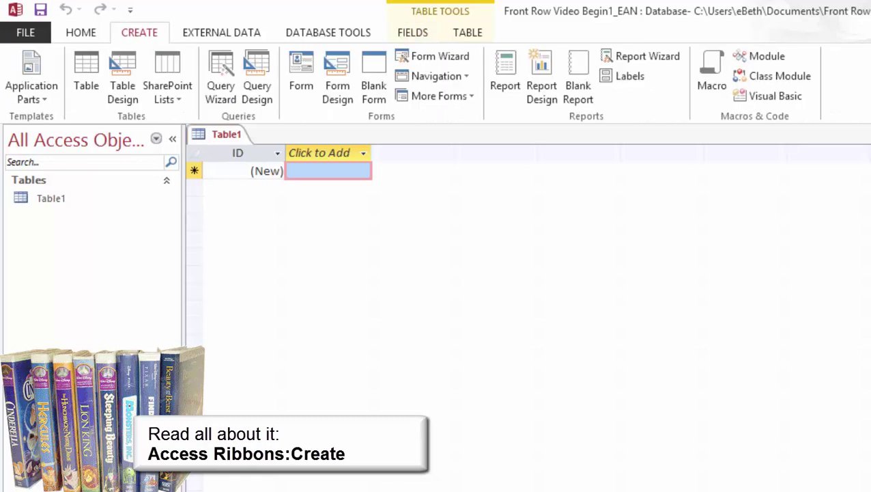
click(221, 32)
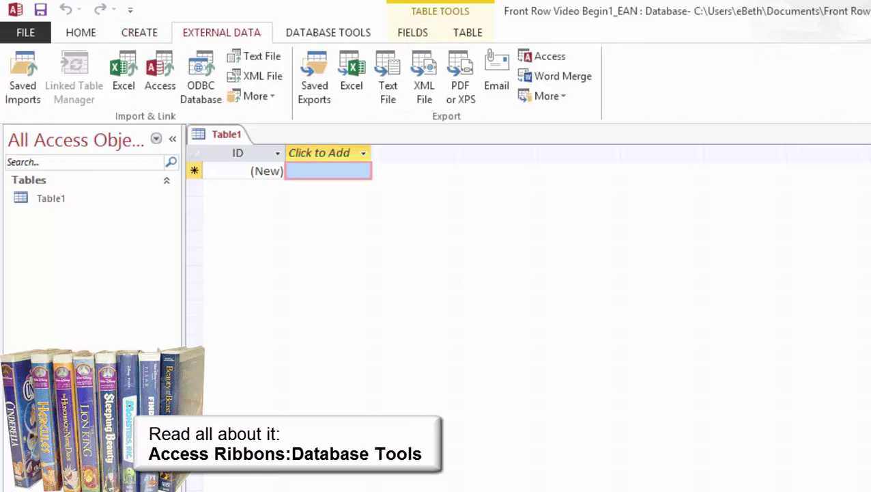
click(327, 32)
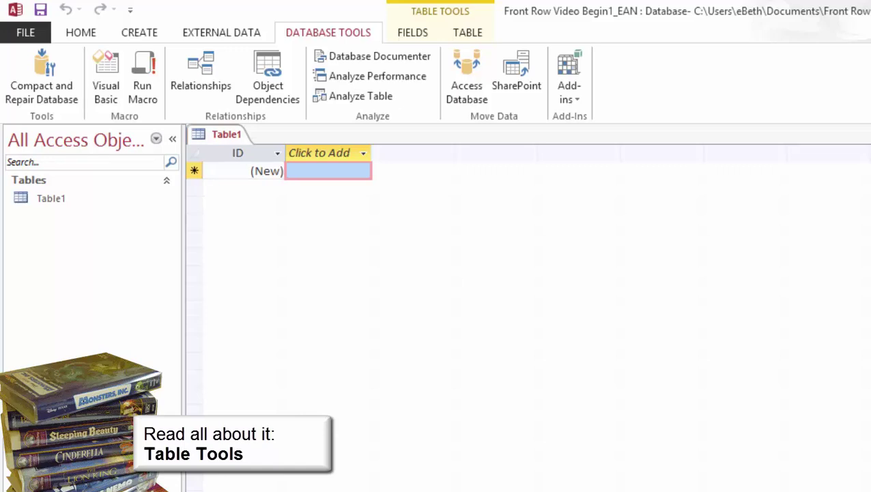
click(412, 32)
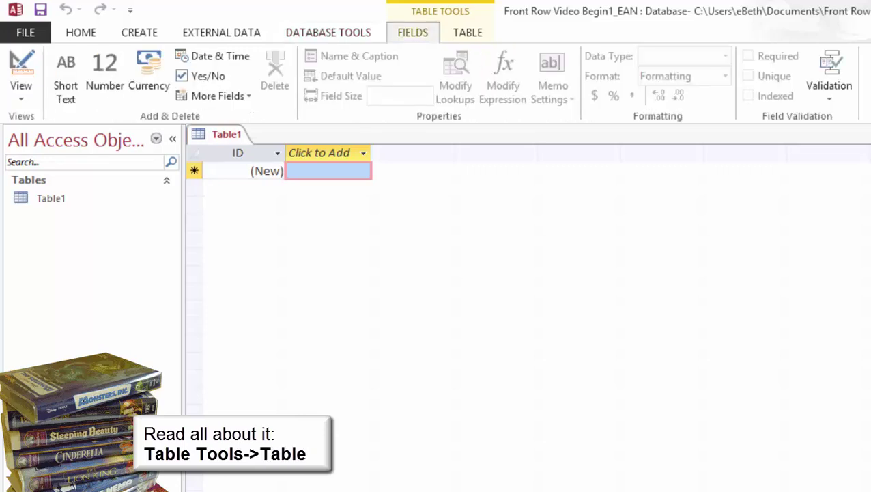
click(468, 32)
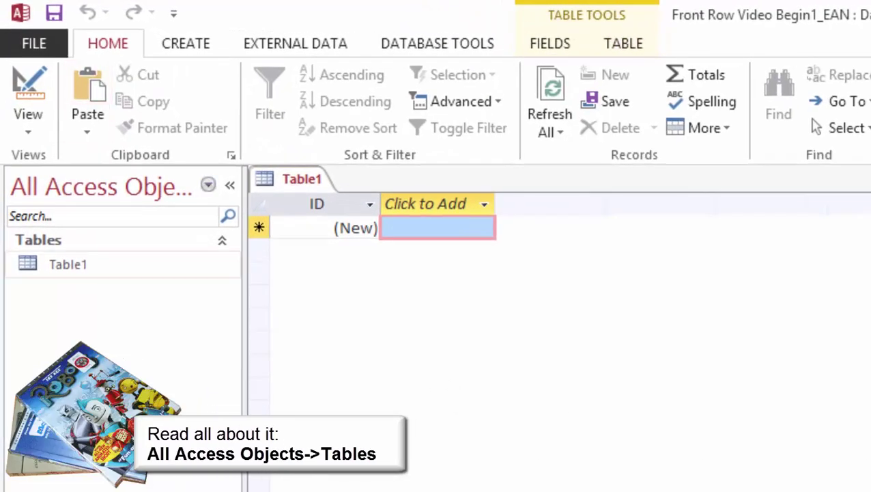
click(67, 264)
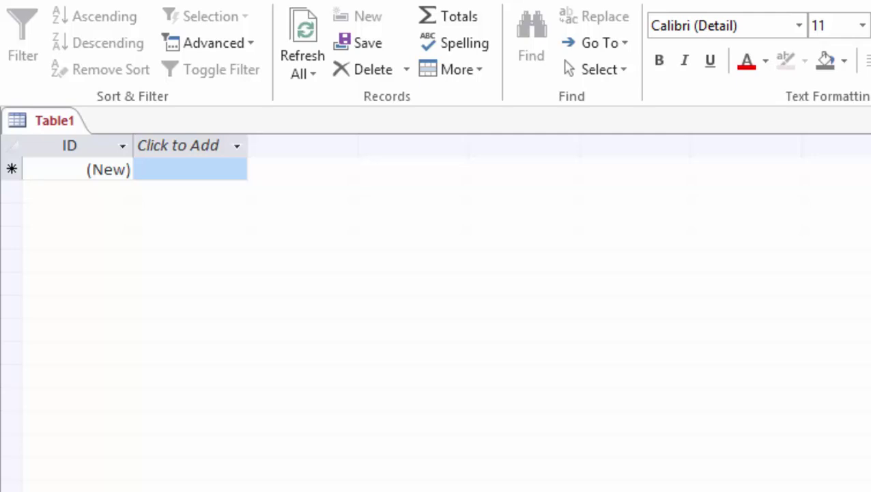
Create two Short Text fields named FirstName and LastName via Click to Add.
click(237, 145)
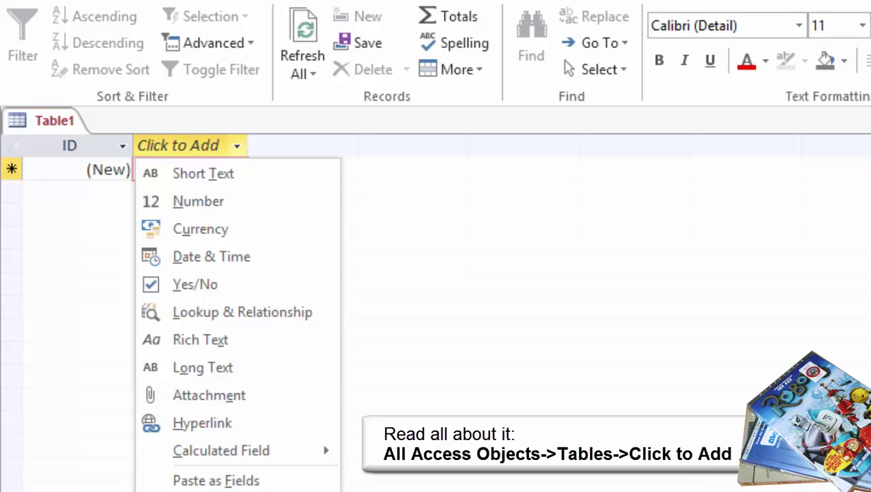
click(203, 173)
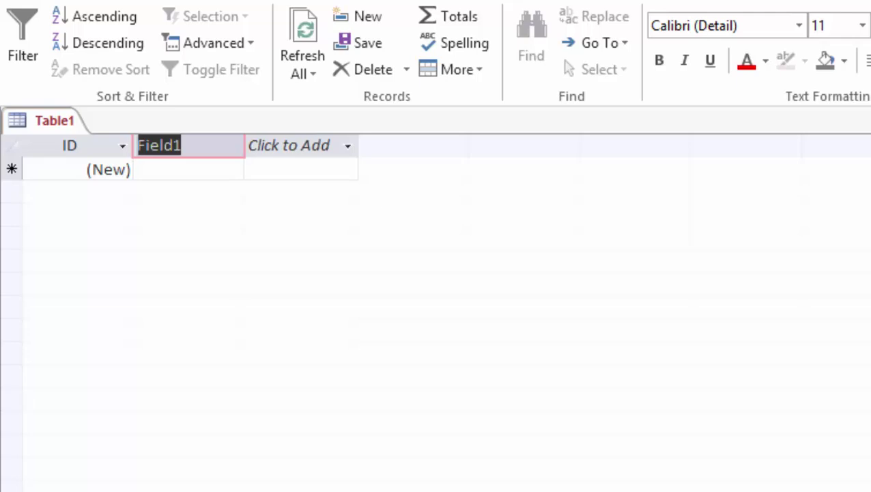
text(FirstN)
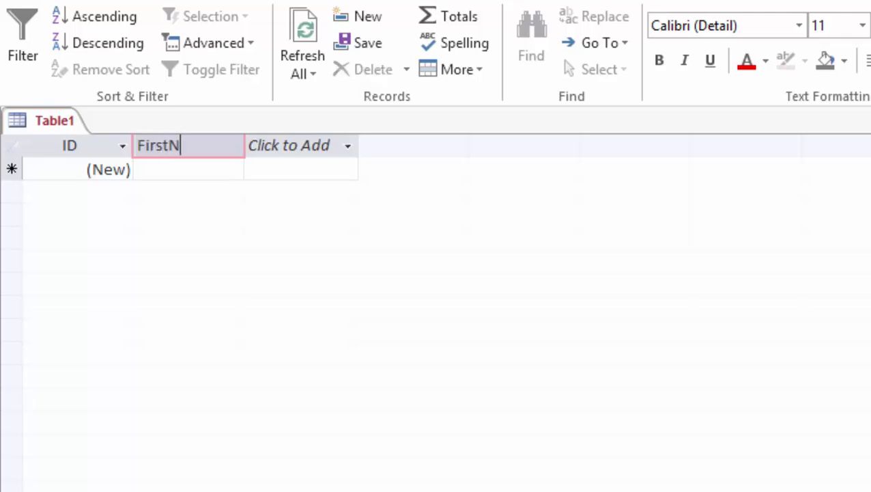
text(ame)
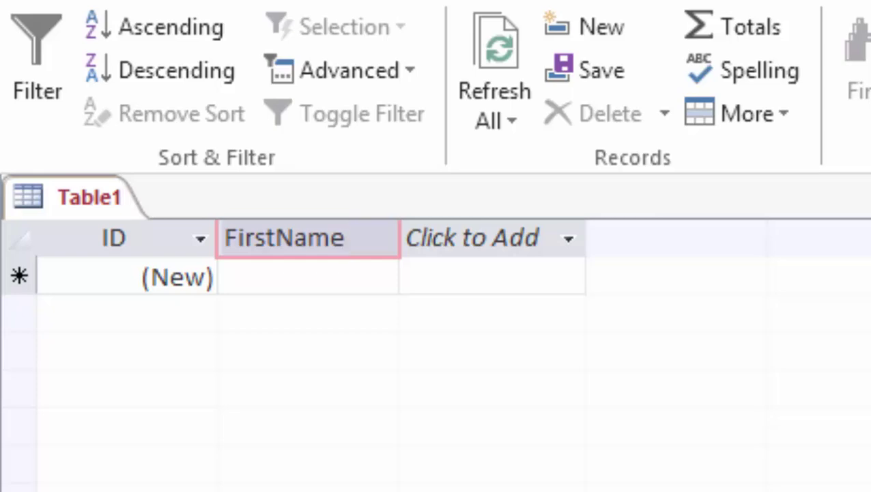
click(307, 276)
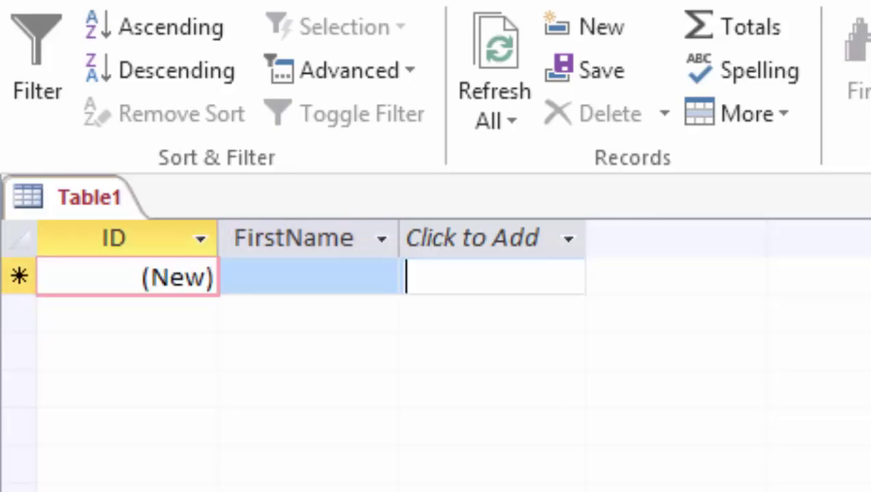
click(473, 238)
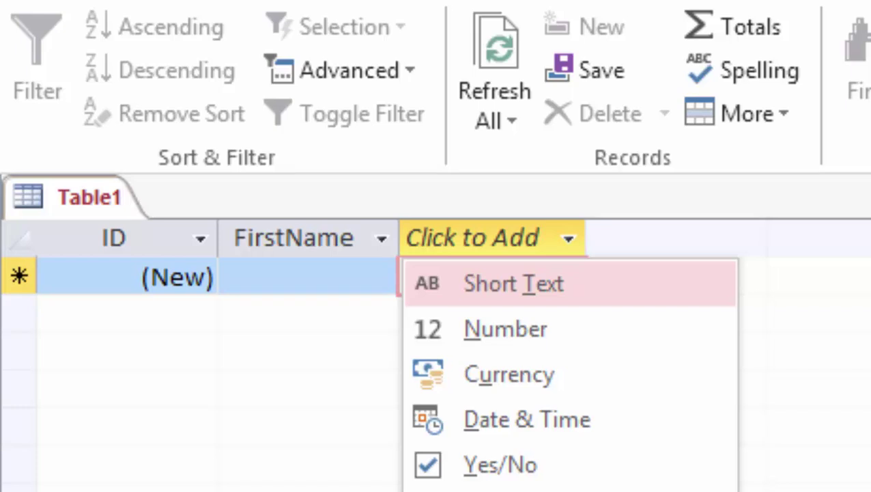
key(Return)
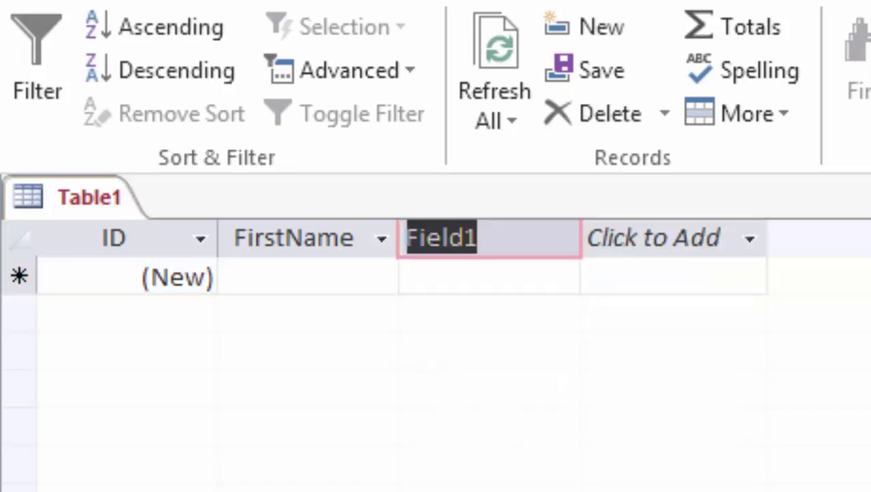
text(LastName)
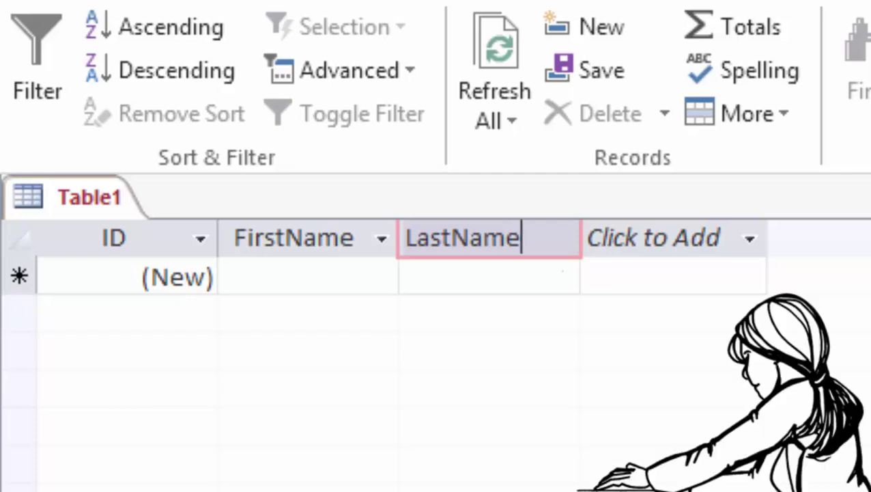
click(307, 276)
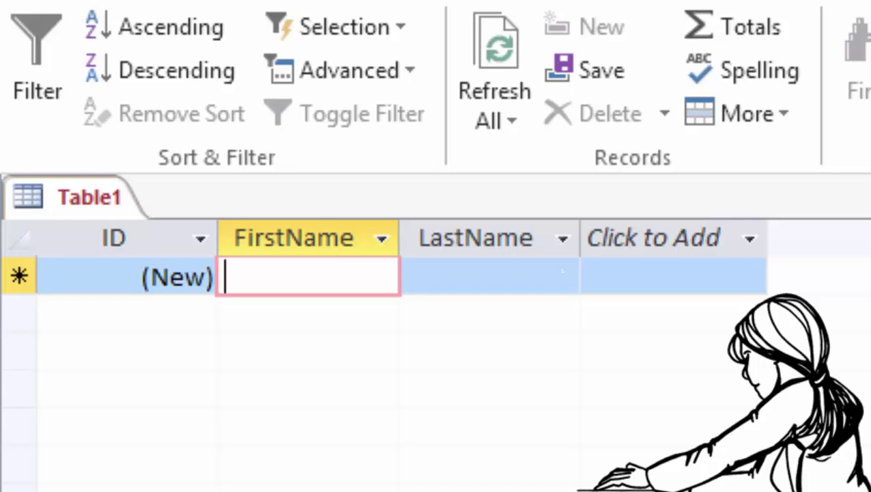
Enter a first and last name for each of two sample records, saving the second.
text(Alpha)
key(Tab)
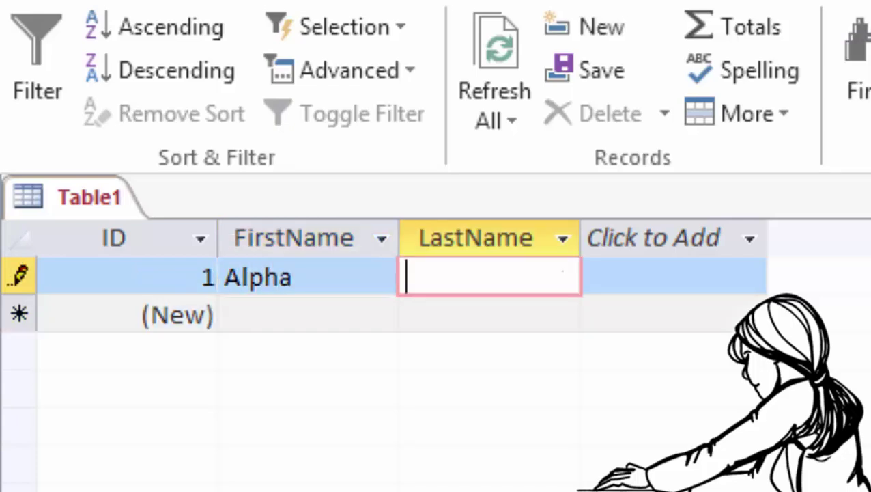
text(Beta)
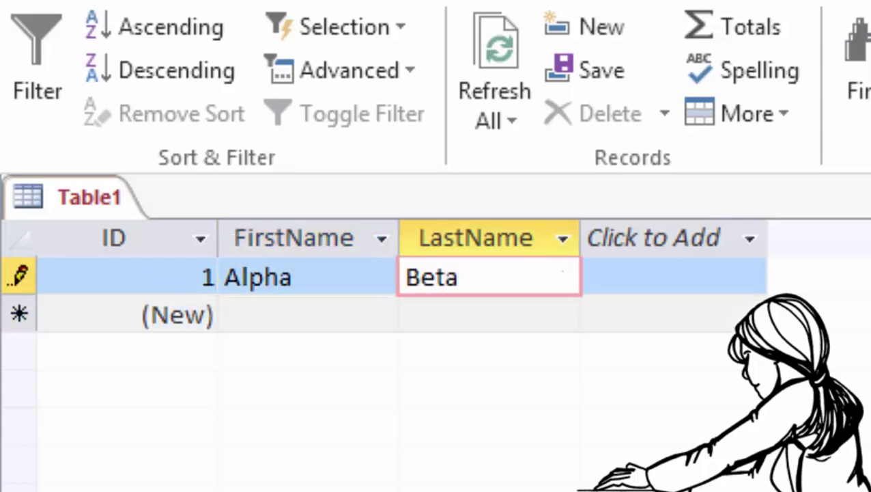
click(307, 314)
text(D)
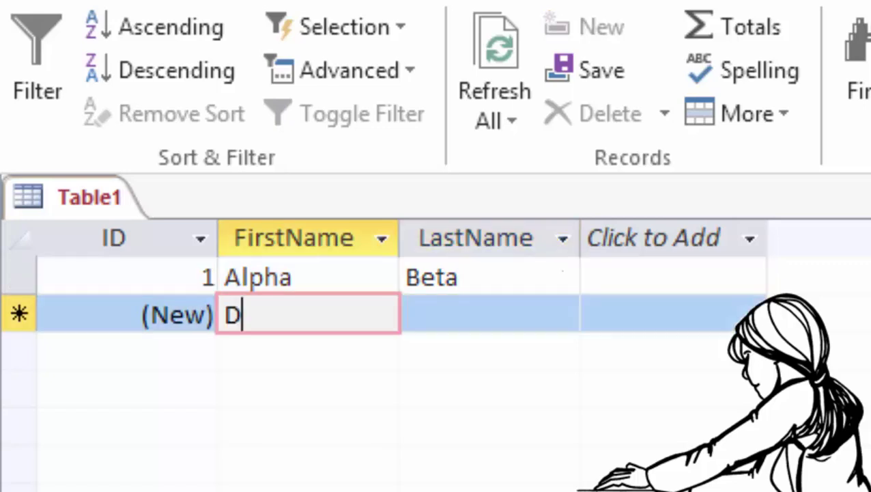
text(eeter)
key(Tab)
text(Po)
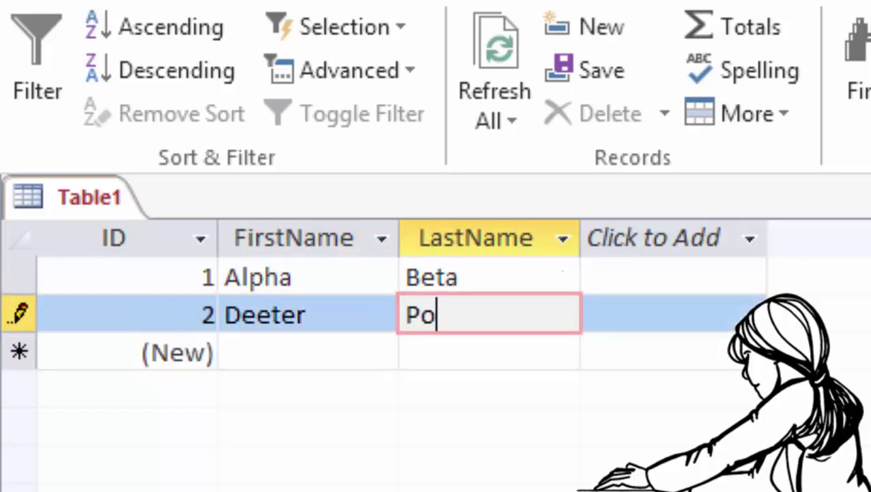
text(ohbah)
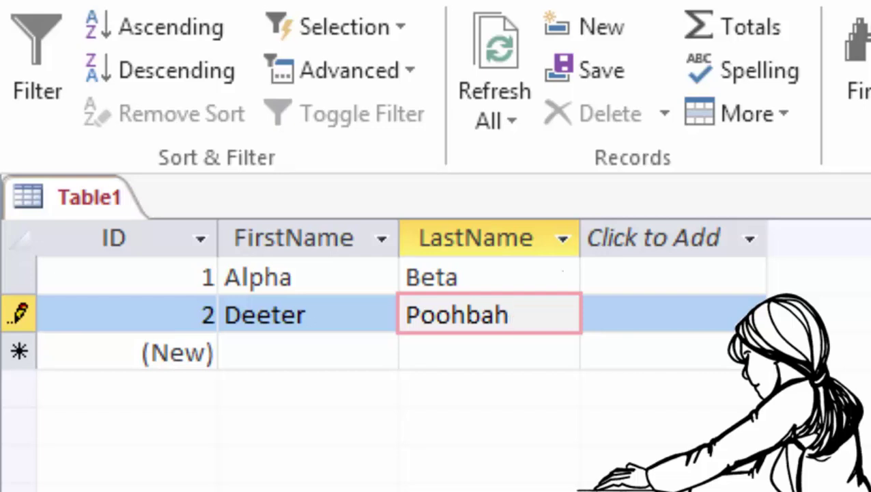
key(Tab)
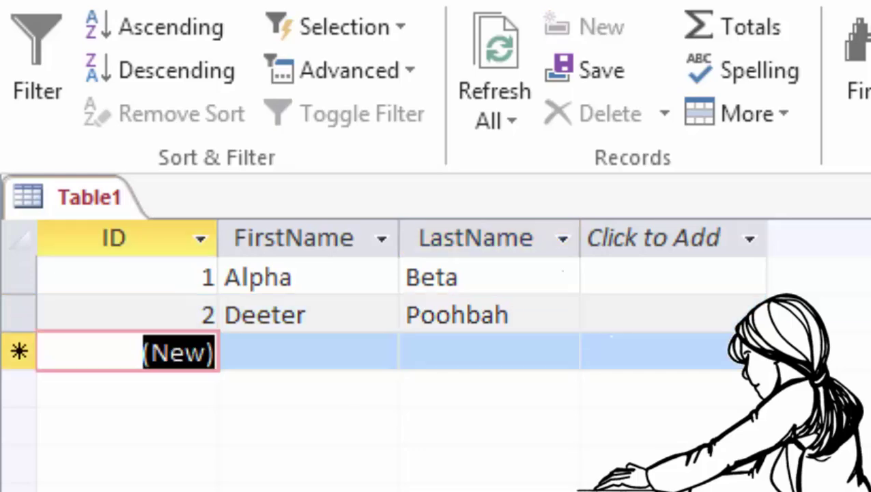
key(Tab)
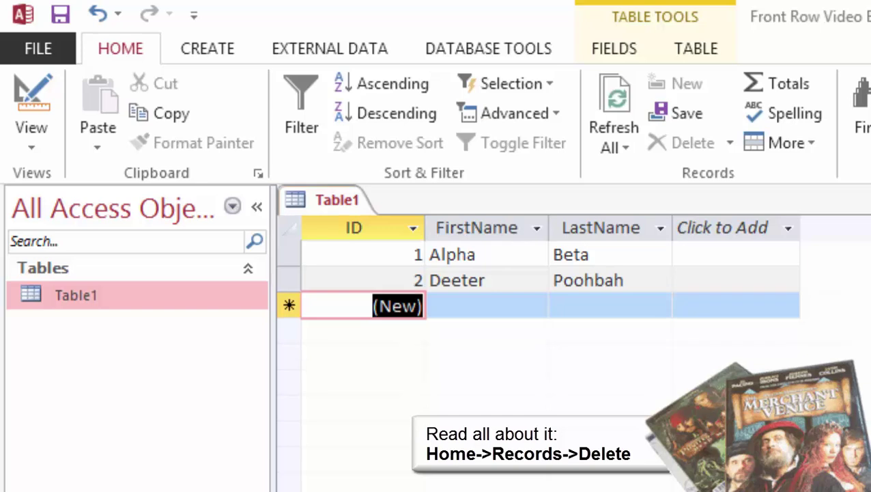
Delete the first record, then cancel the second deletion prompt to keep the ID 2 record.
click(289, 254)
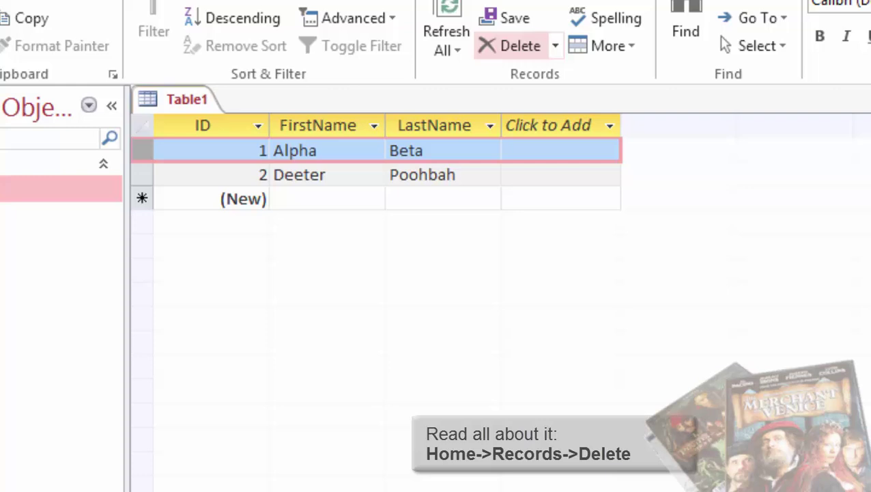
click(686, 143)
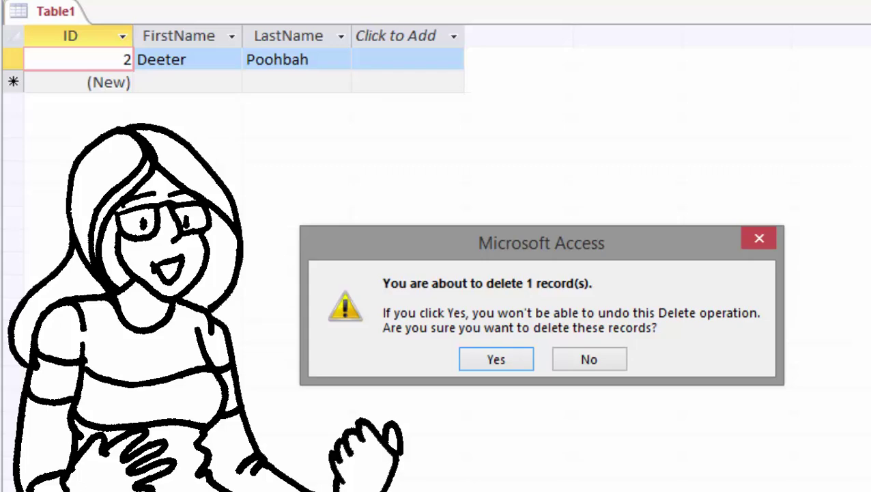
key(Escape)
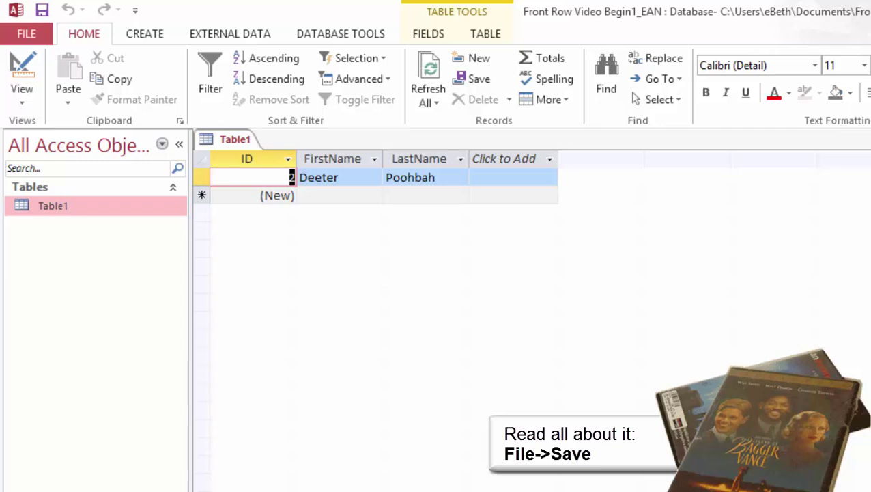
Save the new table under the name tblCustomers.
click(27, 33)
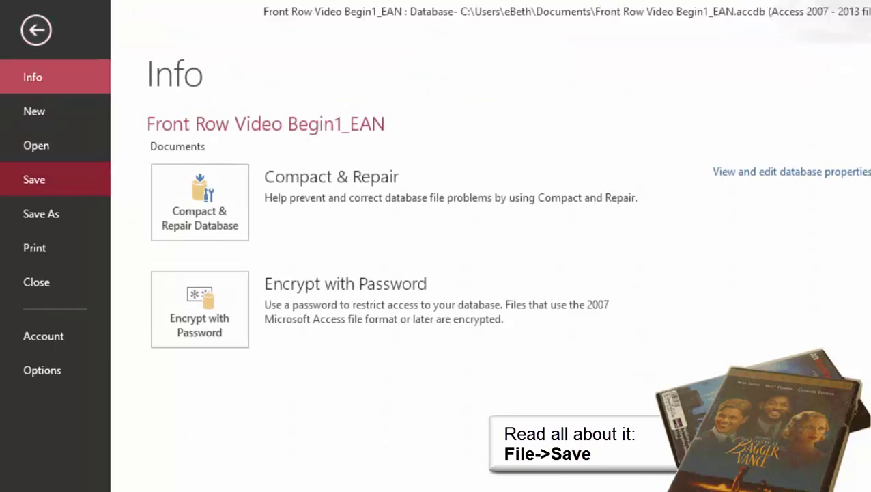
click(27, 177)
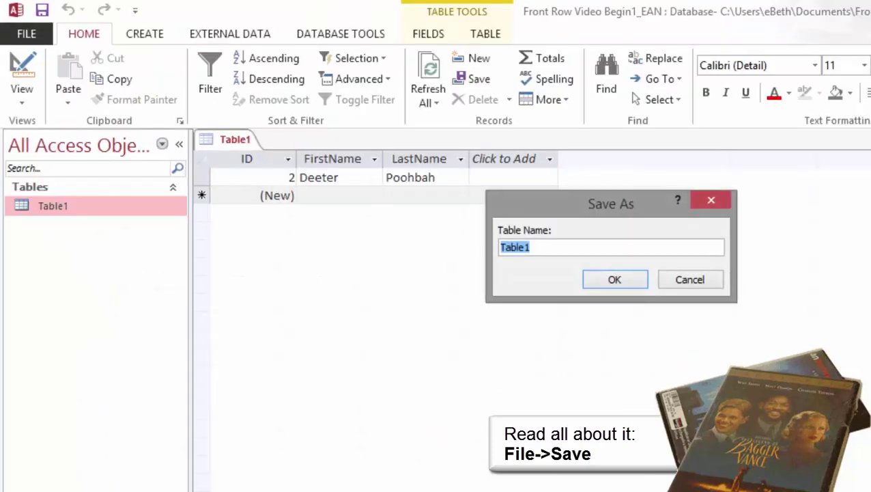
text(tblCust)
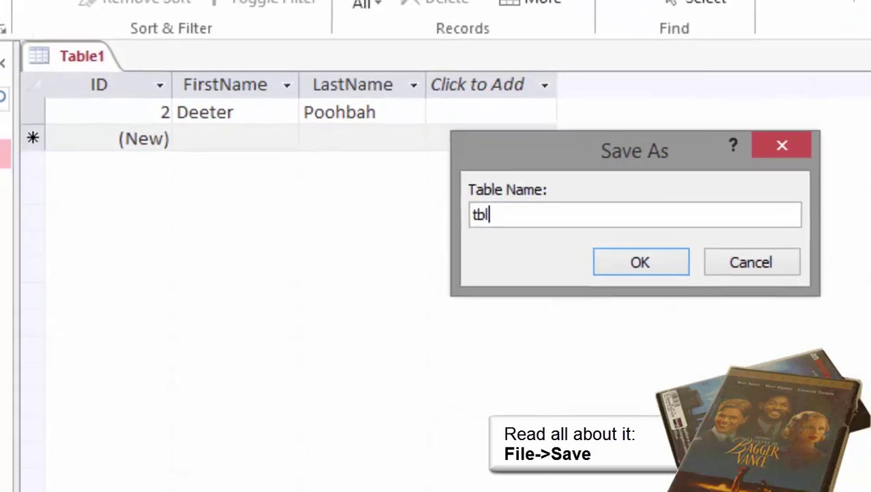
text(omers)
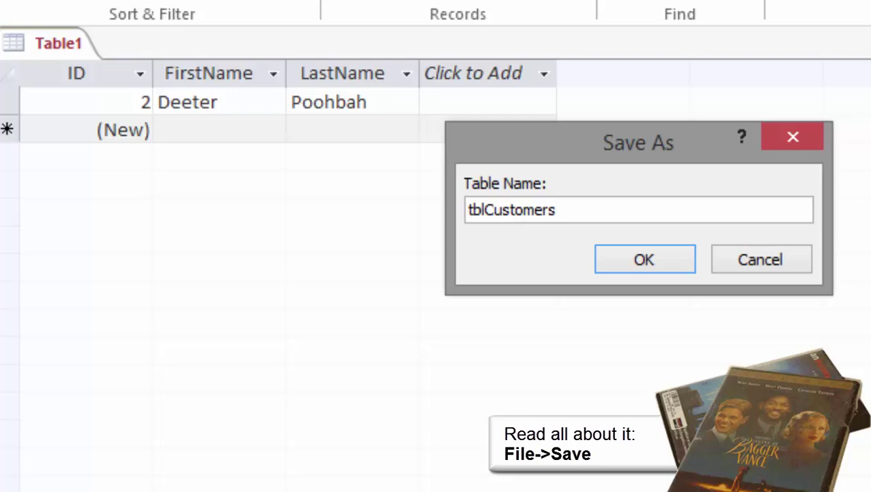
key(Return)
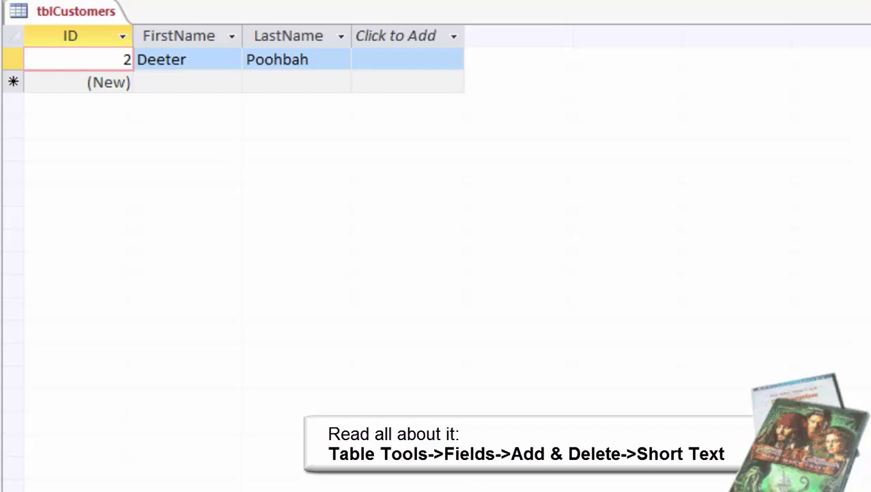
Add Short Text fields Address1, City, State and Zip after LastName.
click(396, 36)
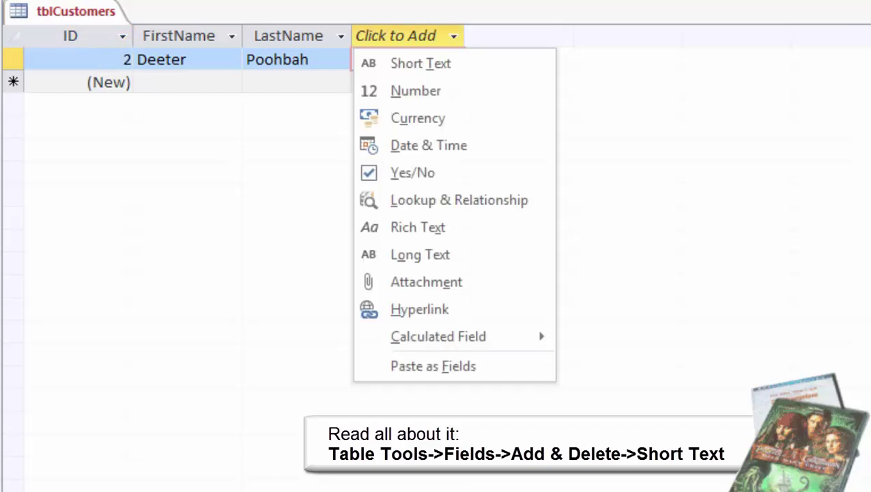
click(421, 64)
text(A)
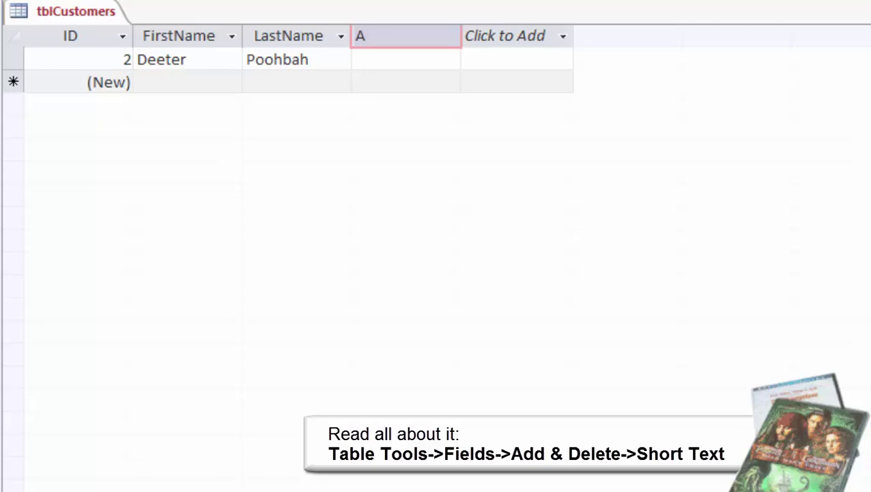
text(ddress1)
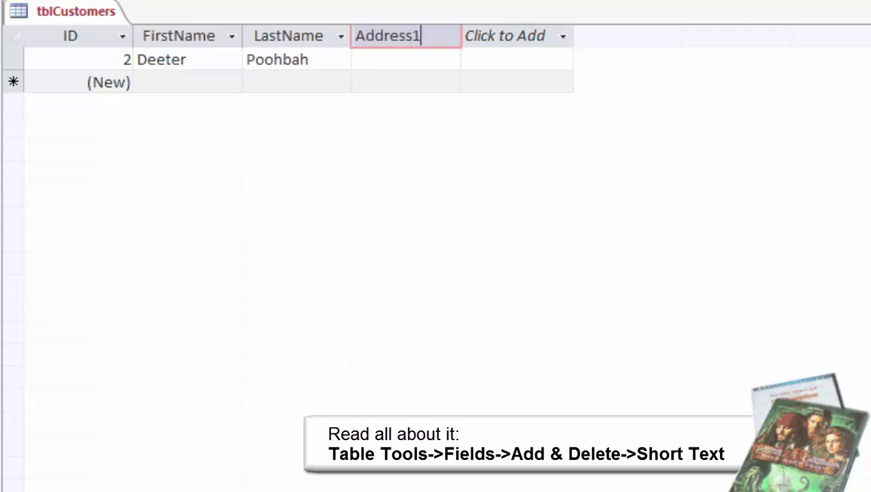
key(Return)
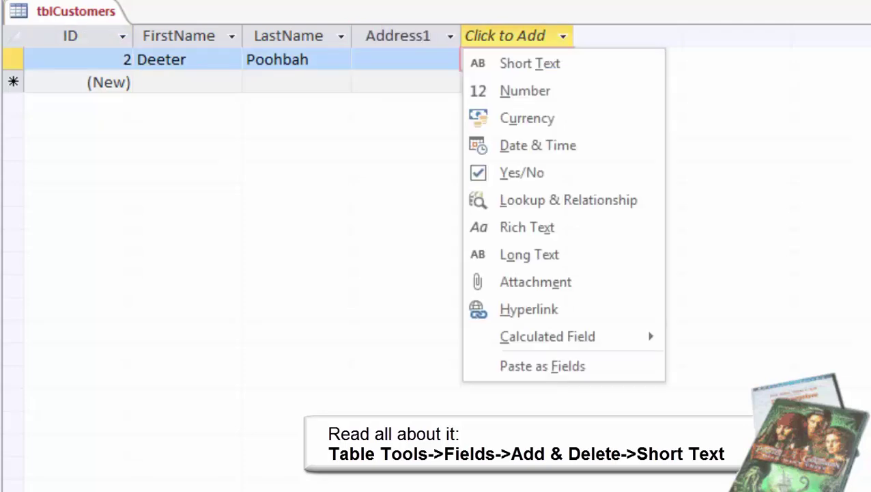
key(Return)
text(Ci)
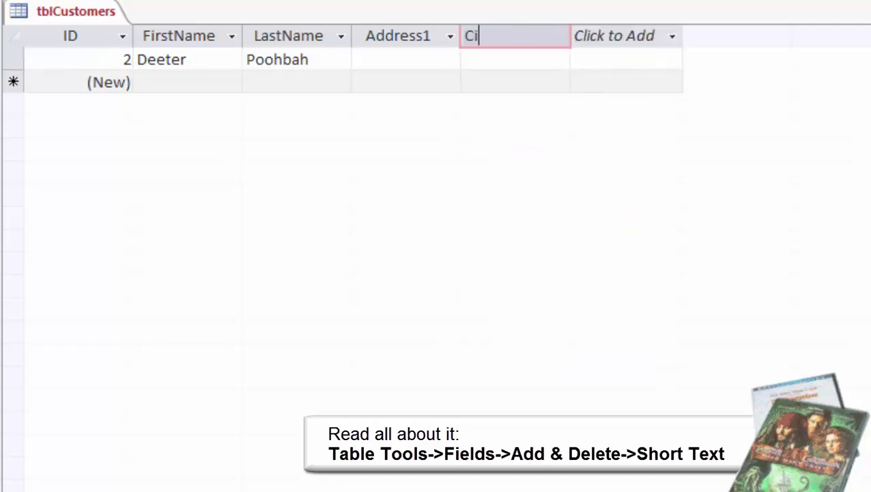
text(ty)
key(Return)
key(Return)
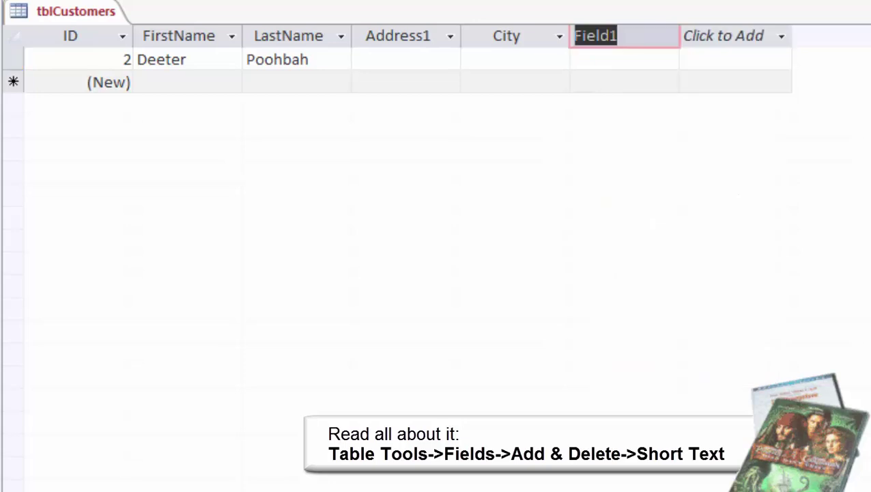
text(State)
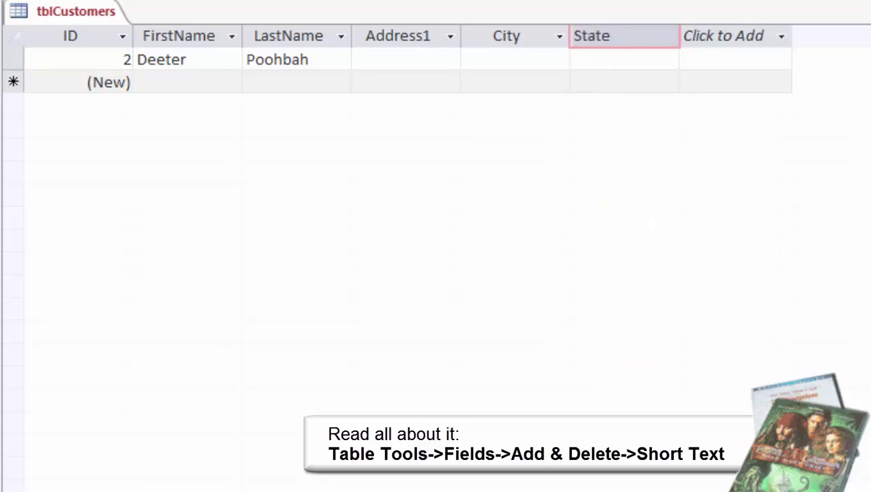
key(Return)
key(Return)
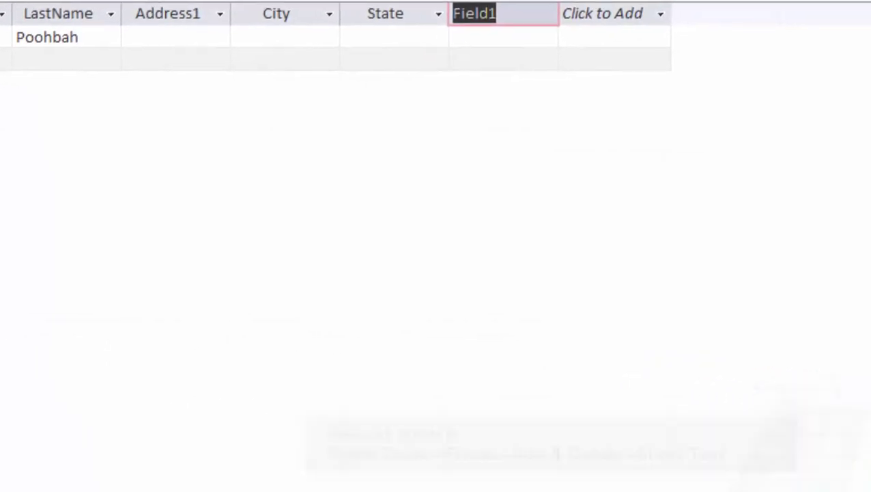
text(Zip)
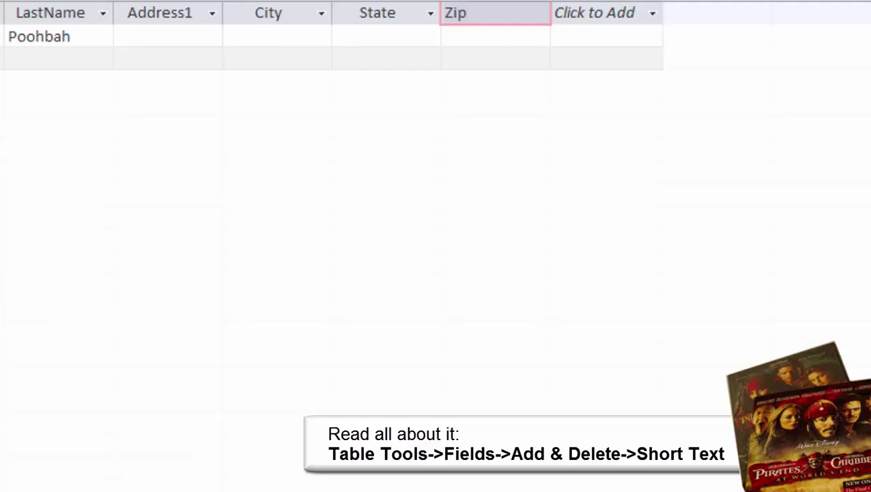
key(Return)
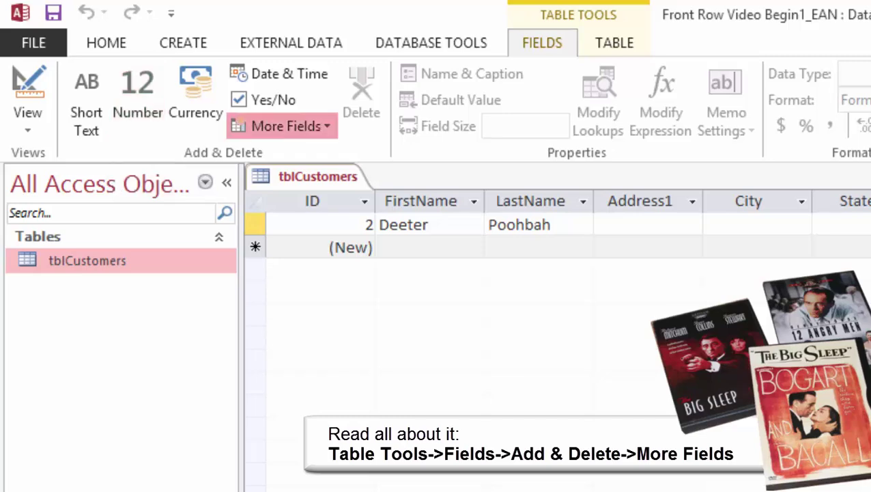
Insert the Quick Start Phone fields (Business, Home, Mobile Phone, Fax Number) after Zip.
click(285, 126)
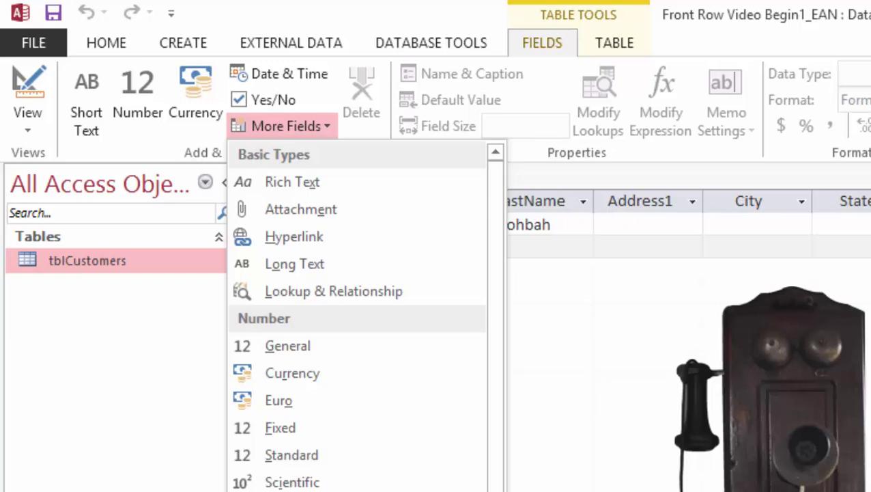
scroll(357, 314, down, 4)
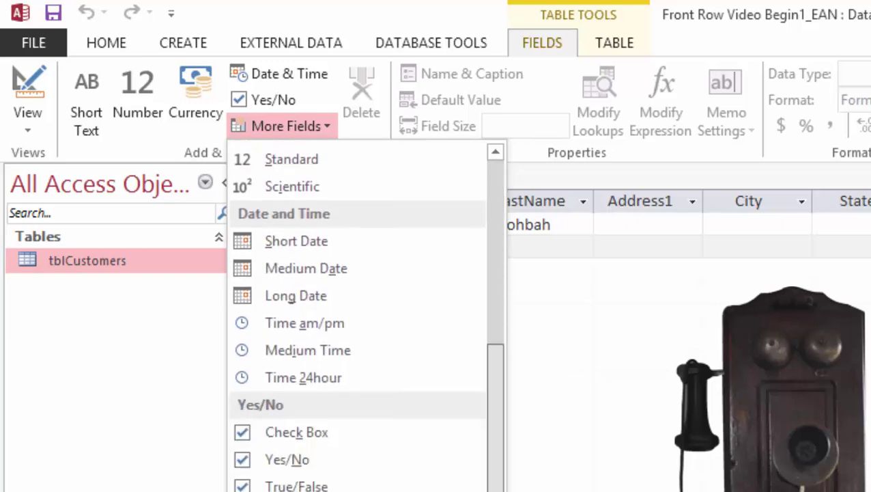
scroll(357, 317, down, 1)
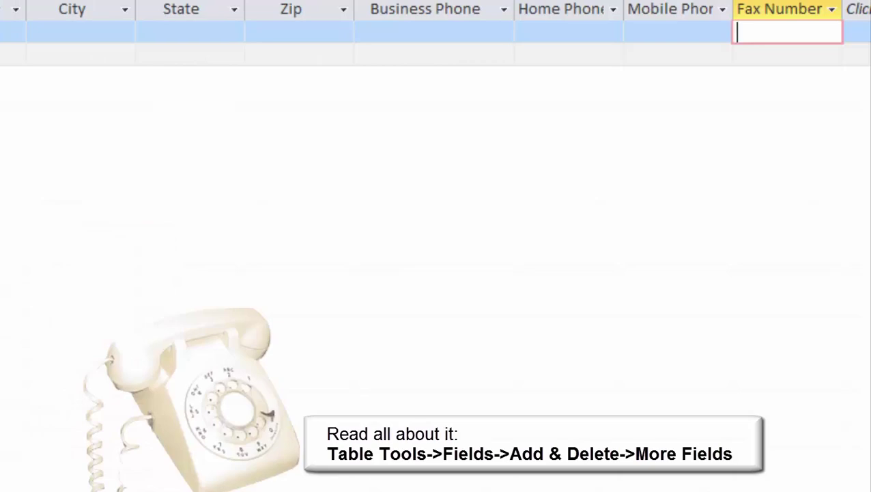
click(435, 32)
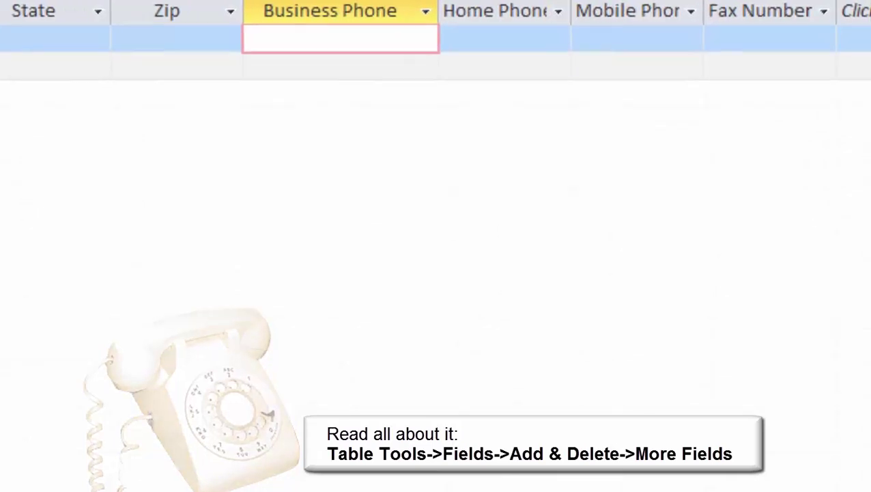
key(Tab)
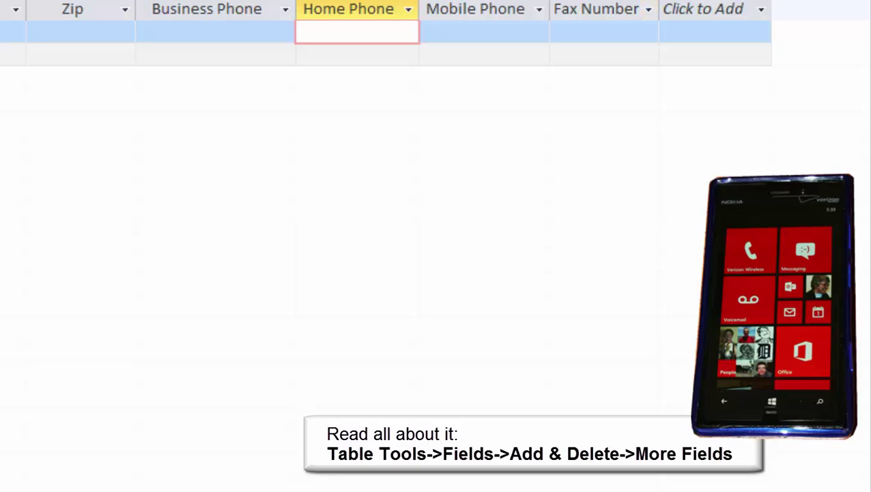
click(596, 9)
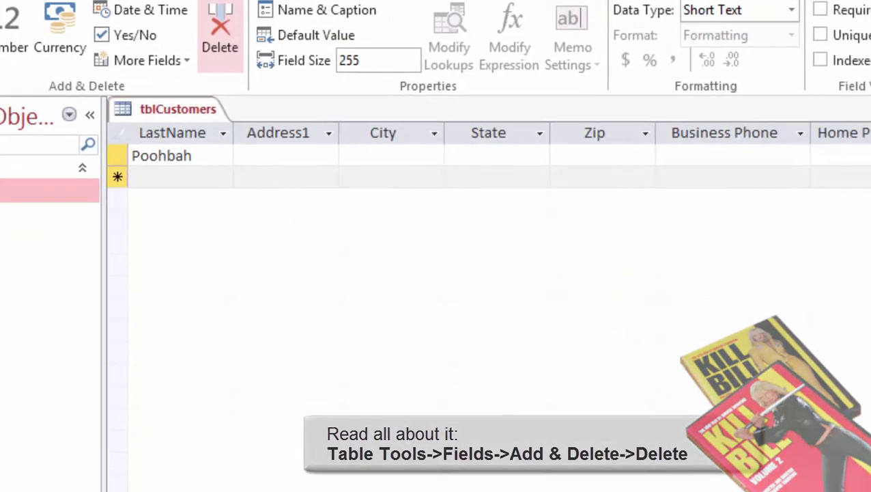
Delete the Fax Number and Business Phone fields, then select the Mobile Phone column.
click(220, 34)
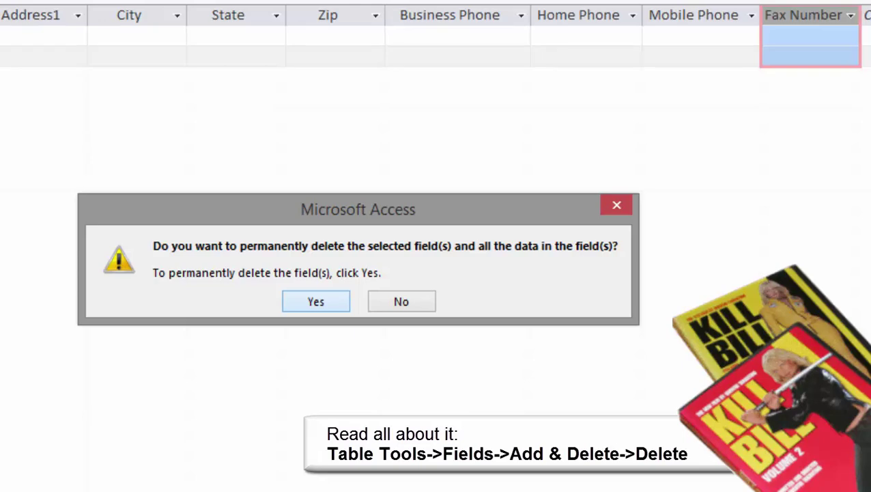
key(Return)
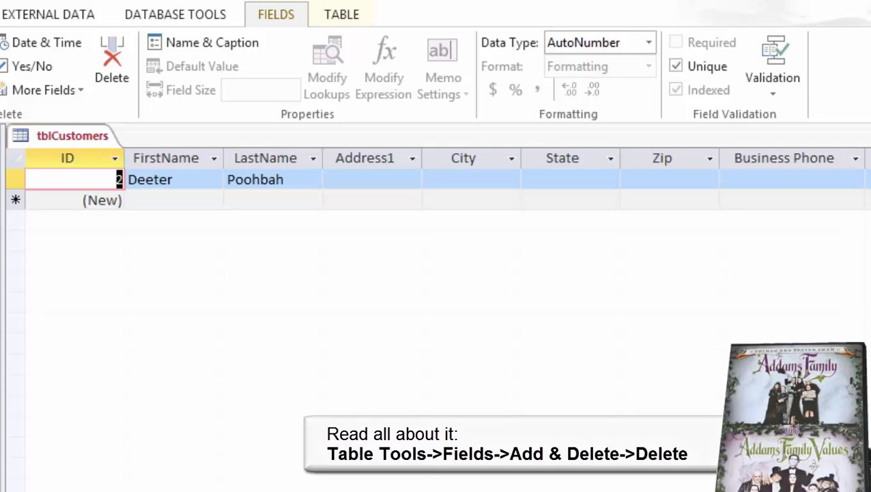
click(784, 158)
click(112, 65)
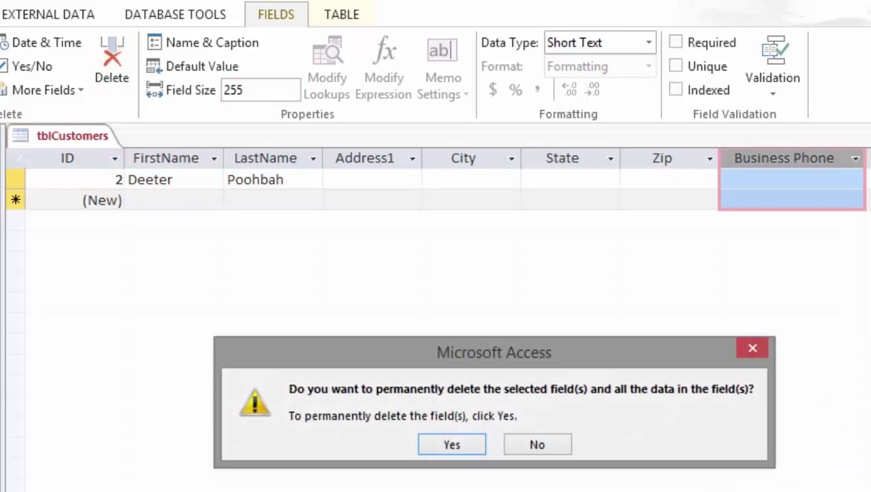
click(451, 443)
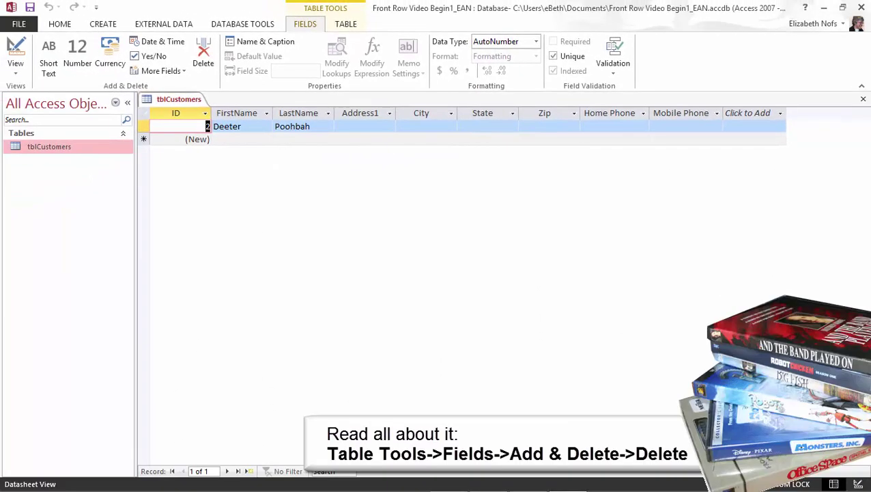
click(680, 113)
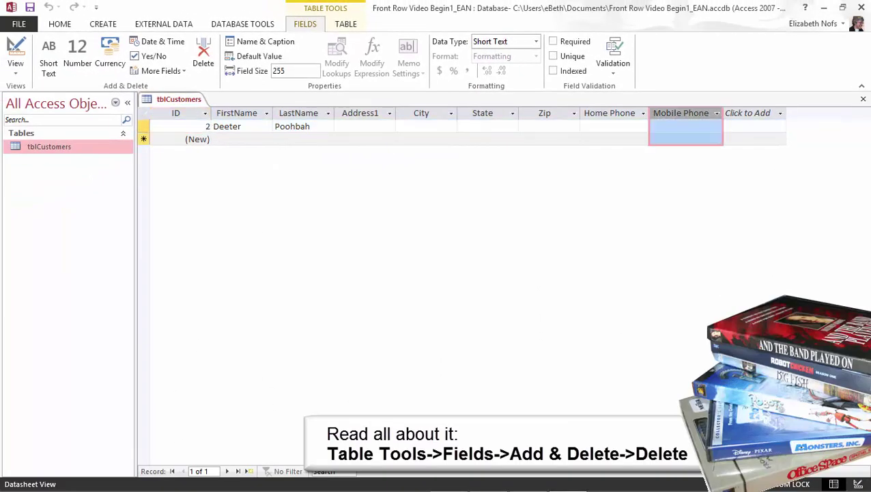
Delete Mobile Phone and make Home Phone Required, accepting the existing-data warning.
click(203, 53)
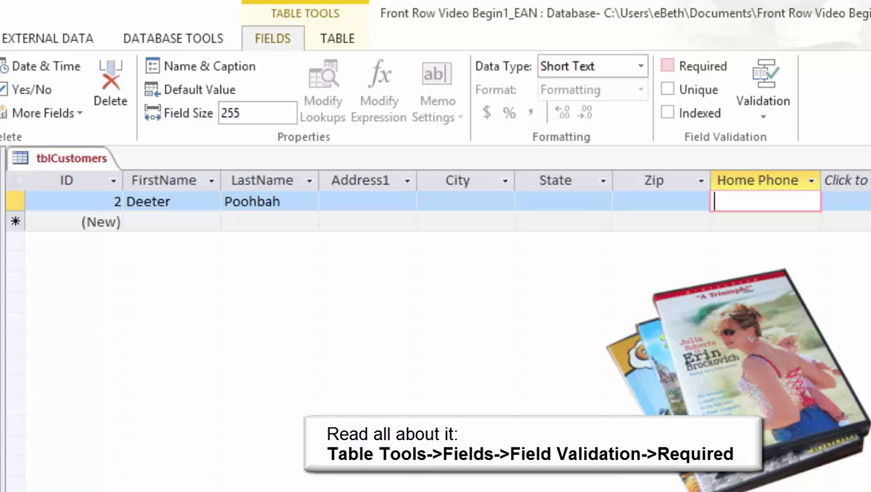
click(668, 66)
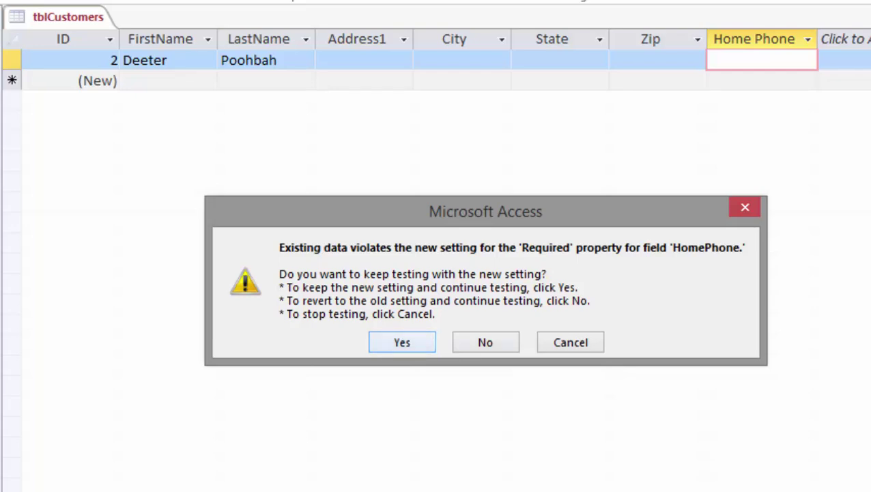
key(Return)
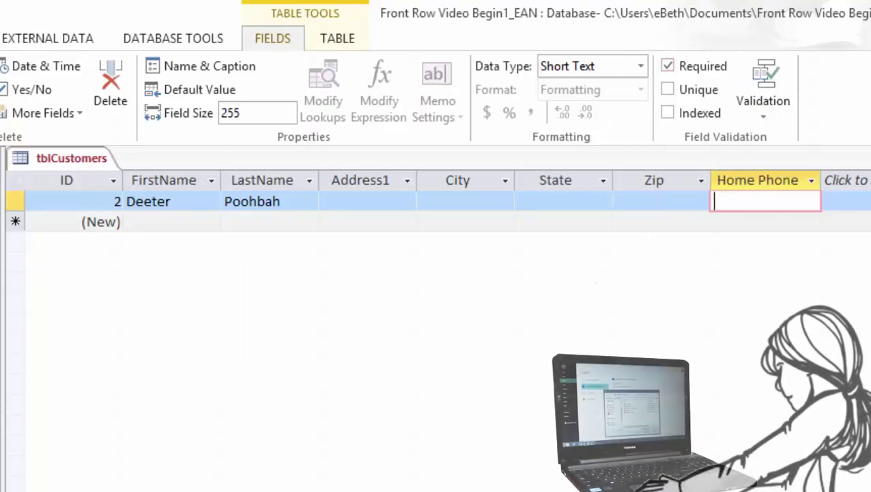
Enter the first customer's street address, city, state, zip and home phone, then autofit Address1.
click(367, 201)
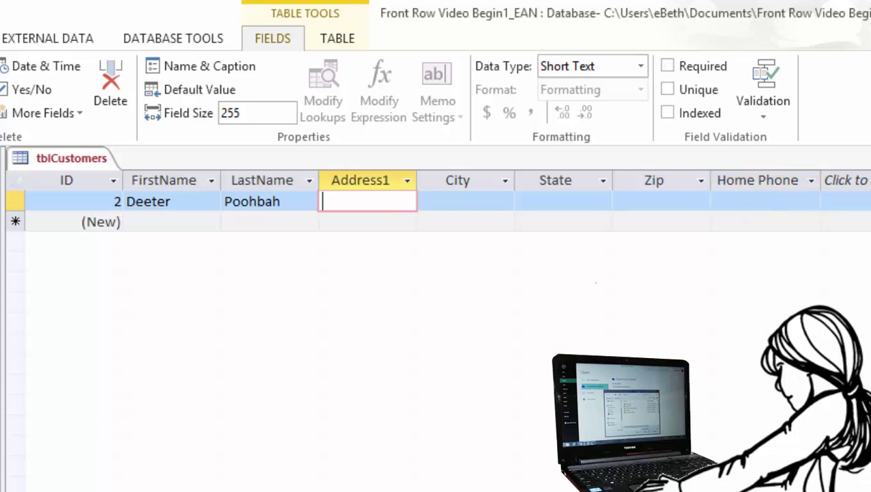
text(123 Main St)
text(reet)
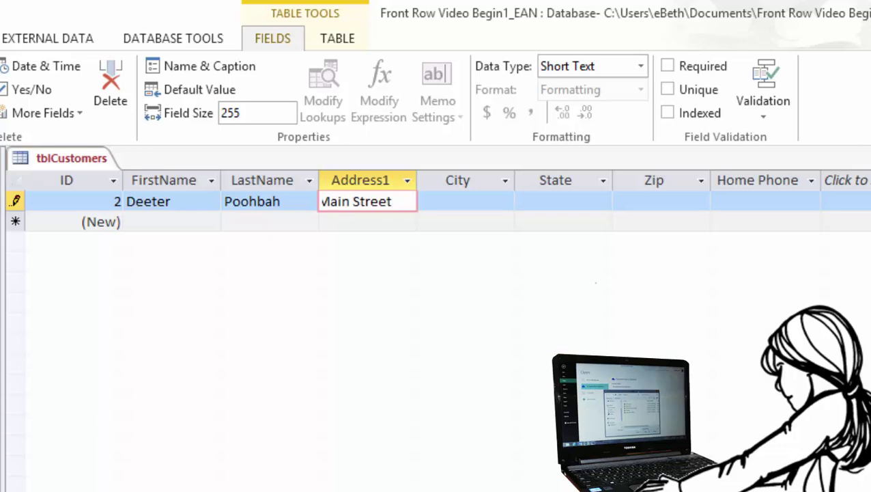
key(Tab)
text(Brighton)
key(Tab)
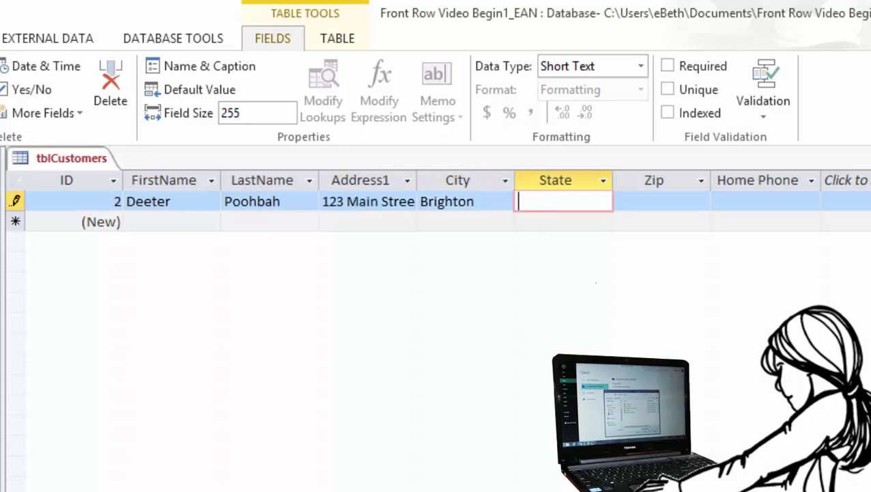
text(MI)
key(Tab)
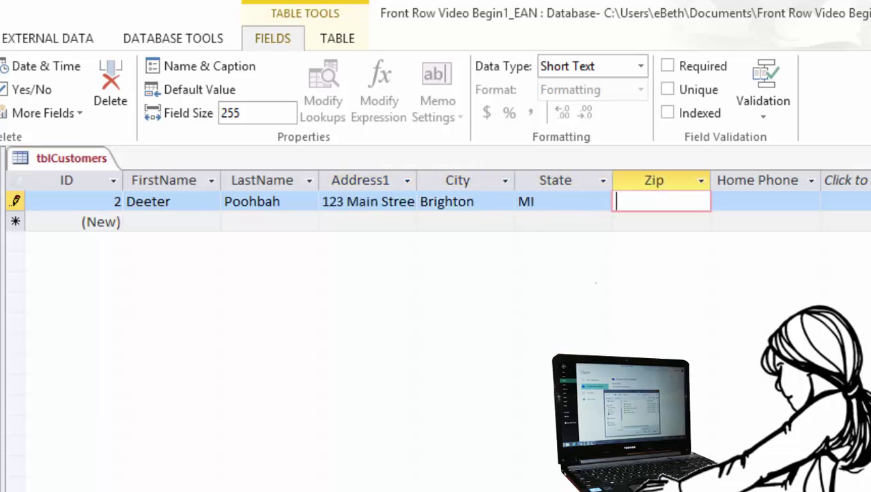
text(48116)
key(Tab)
text(81)
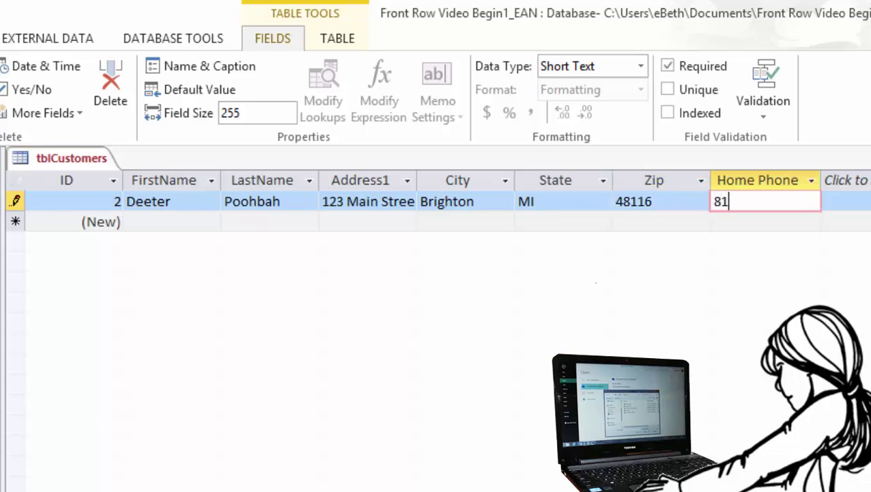
text(05551212)
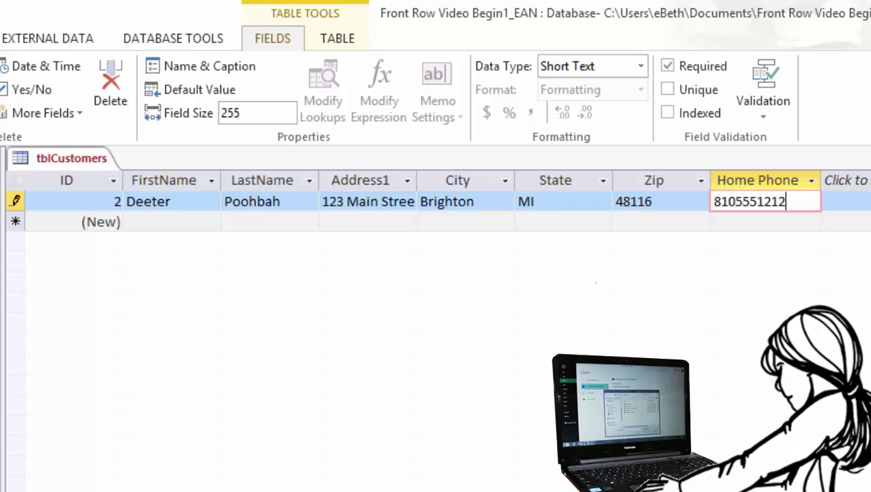
click(15, 201)
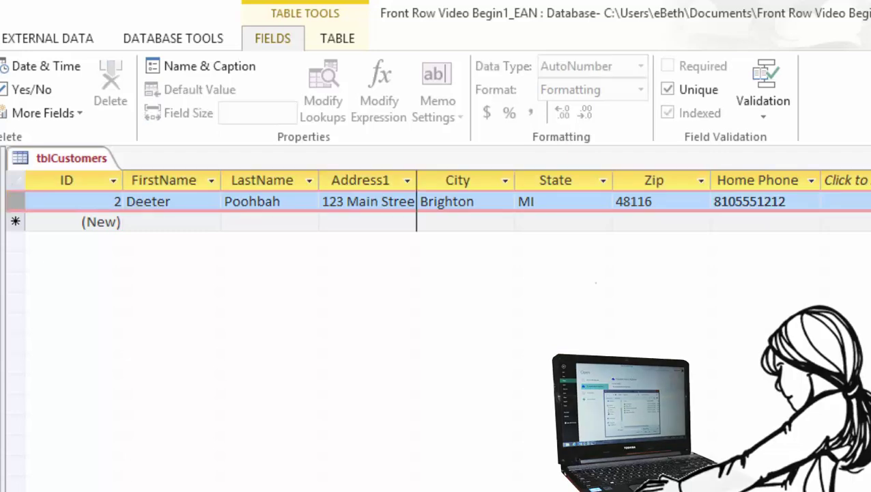
double_click(417, 180)
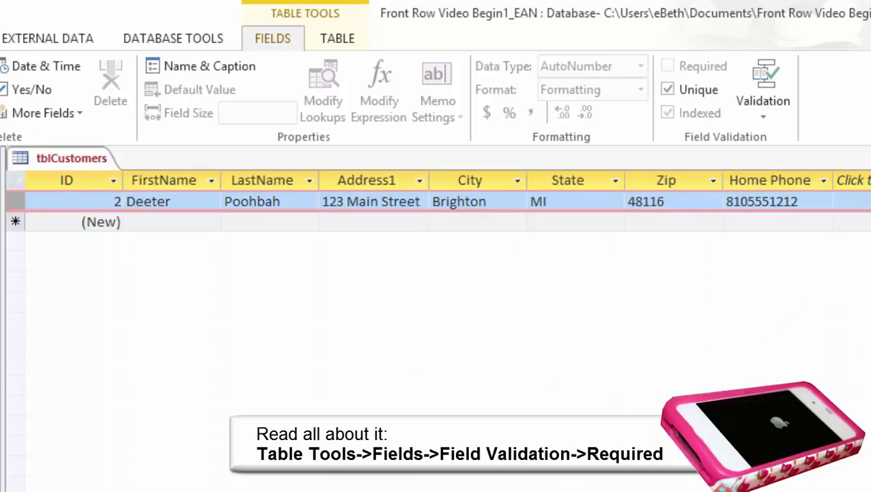
Enter the second customer's first and last name, street address, city, state and zip.
click(164, 221)
text(Mary)
key(Tab)
text(Contrary)
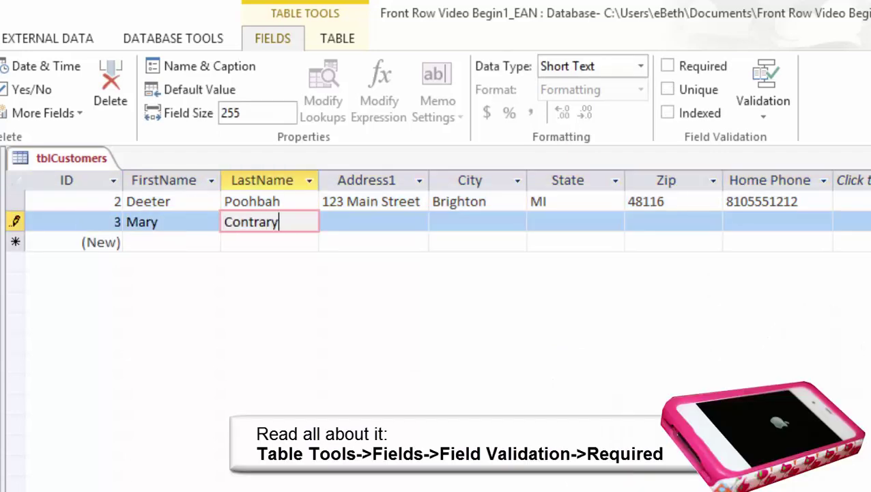
key(Tab)
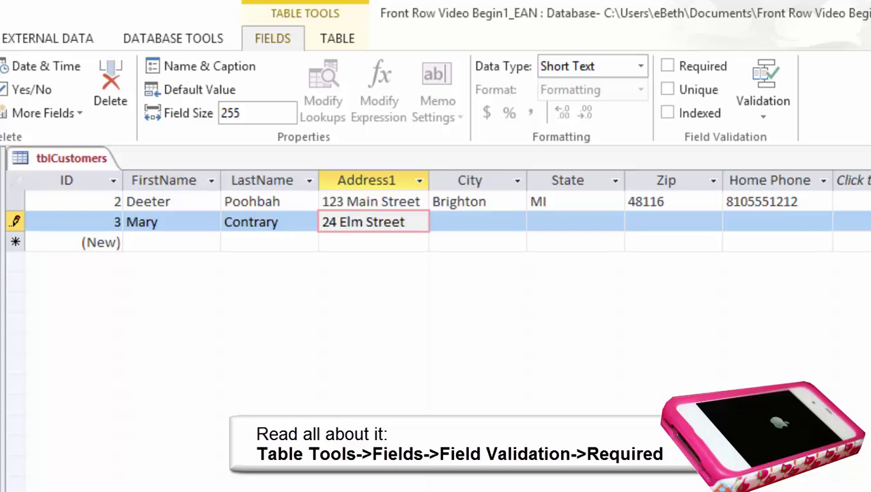
key(Tab)
text(Pinckney)
key(Tab)
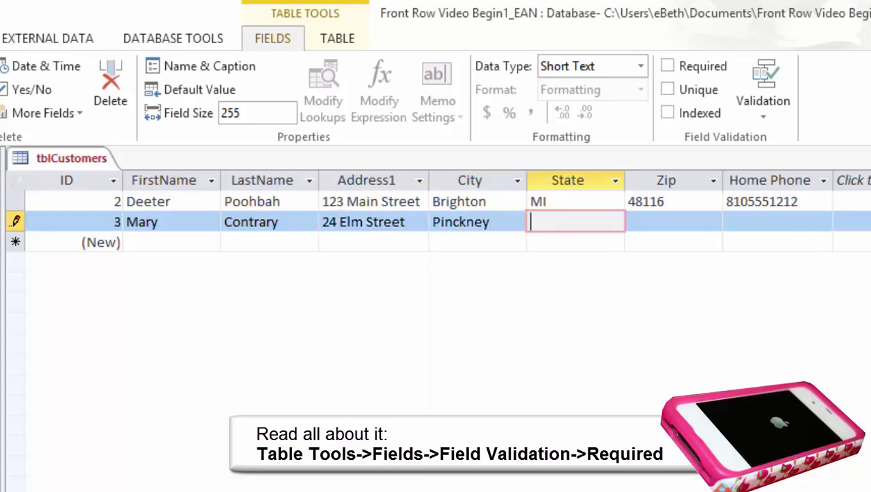
text(MI)
key(Tab)
text(48169)
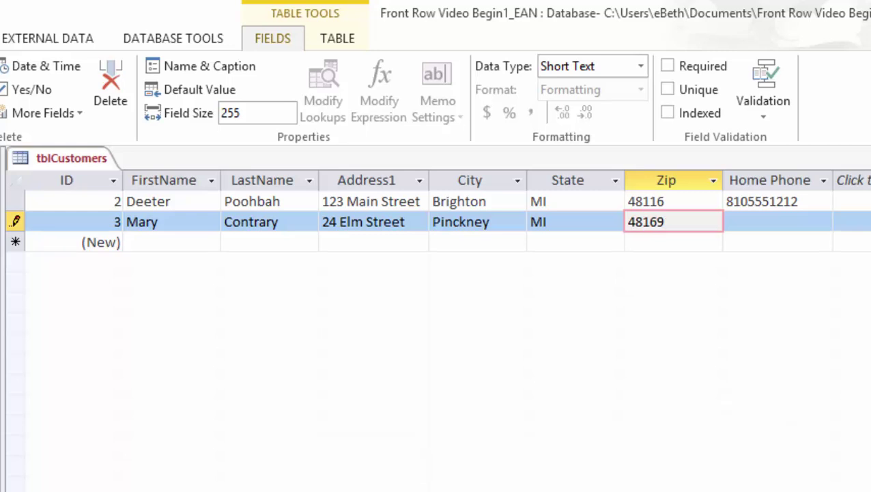
Dismiss the required-field warning, add the second customer's home phone, and save the record.
key(Down)
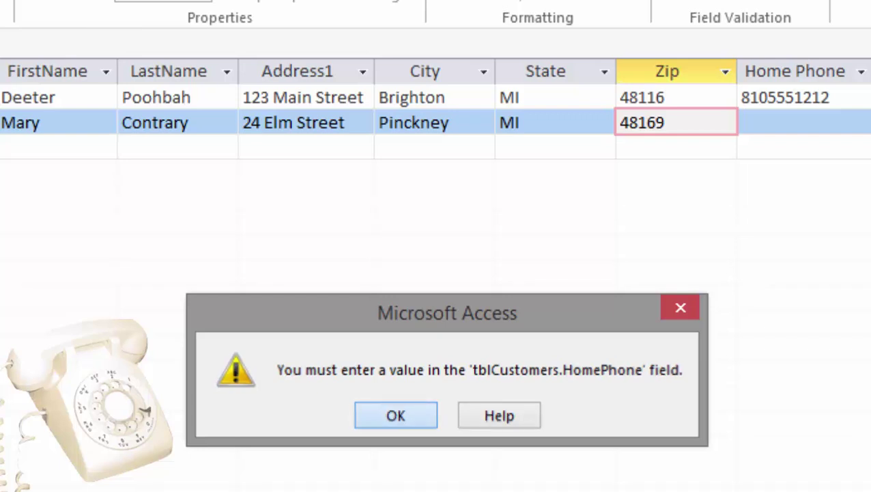
key(Return)
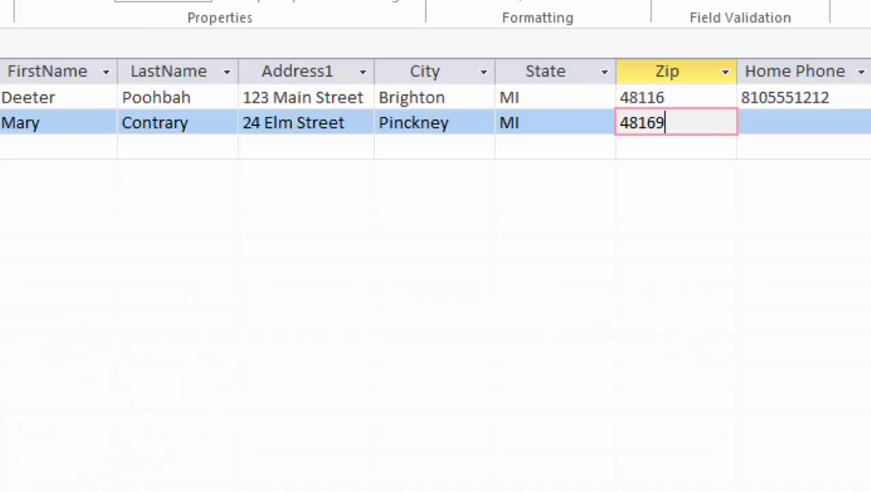
key(Tab)
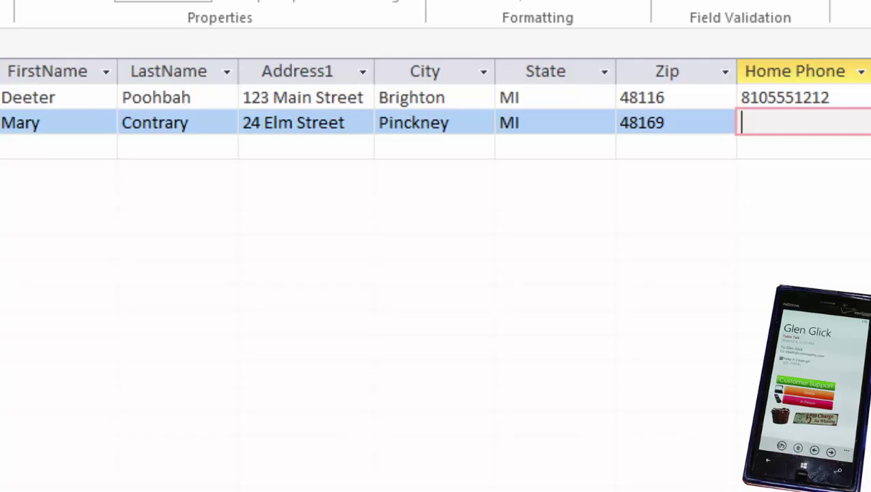
text(7345551212)
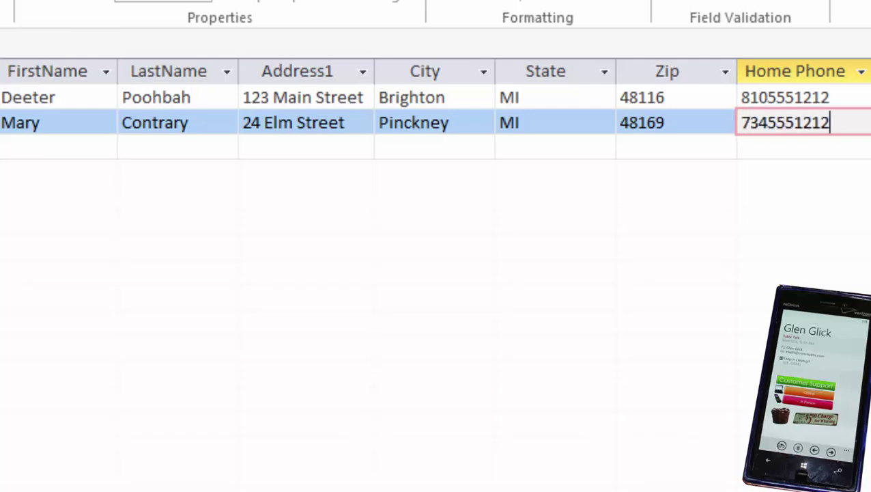
click(2, 123)
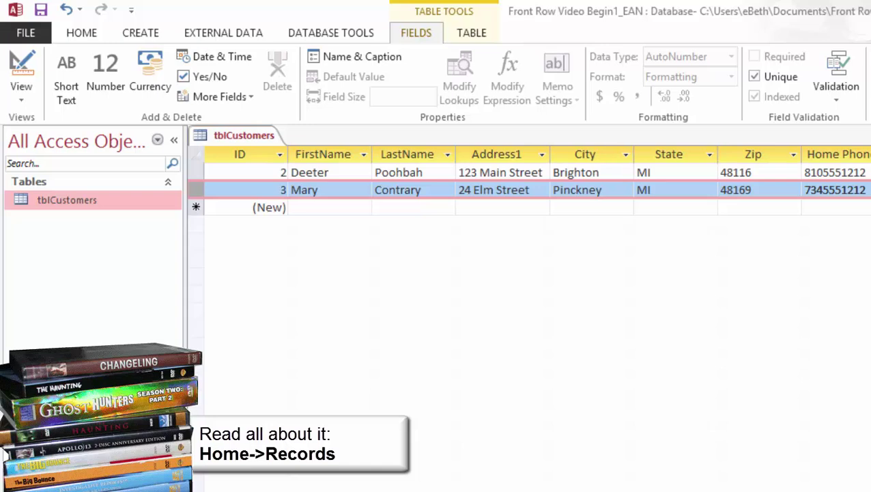
click(277, 76)
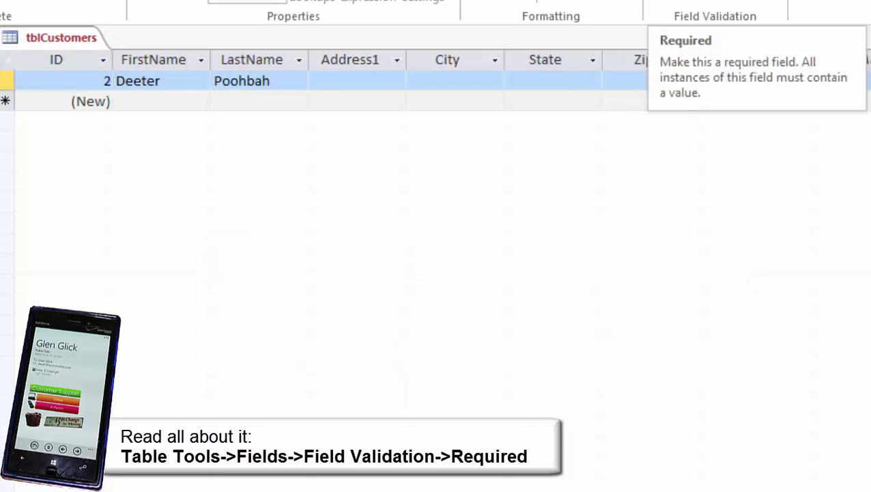
click(672, 1)
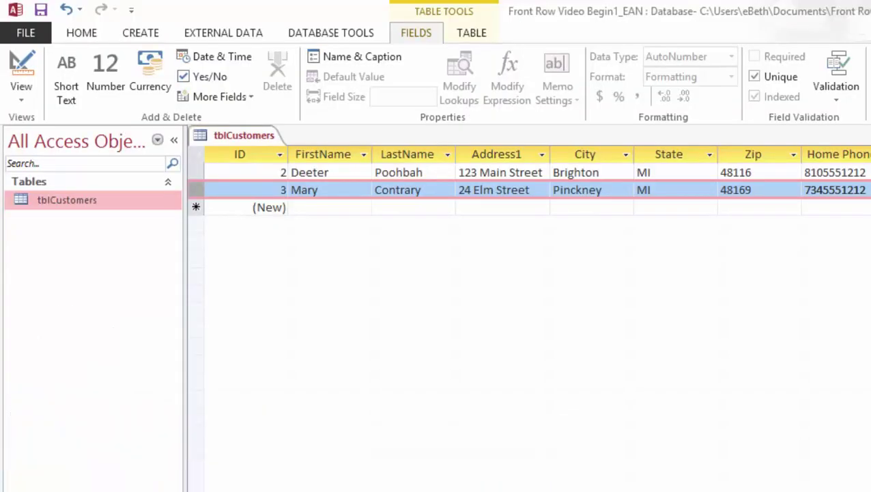
click(600, 172)
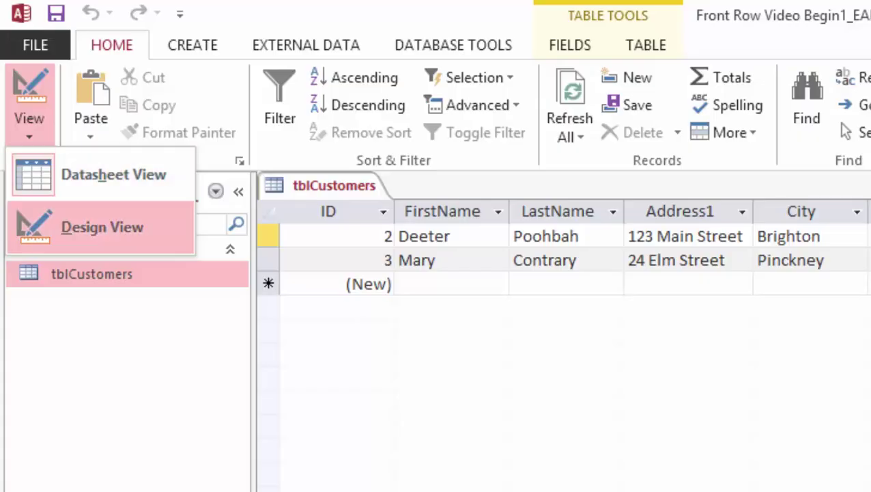
click(102, 227)
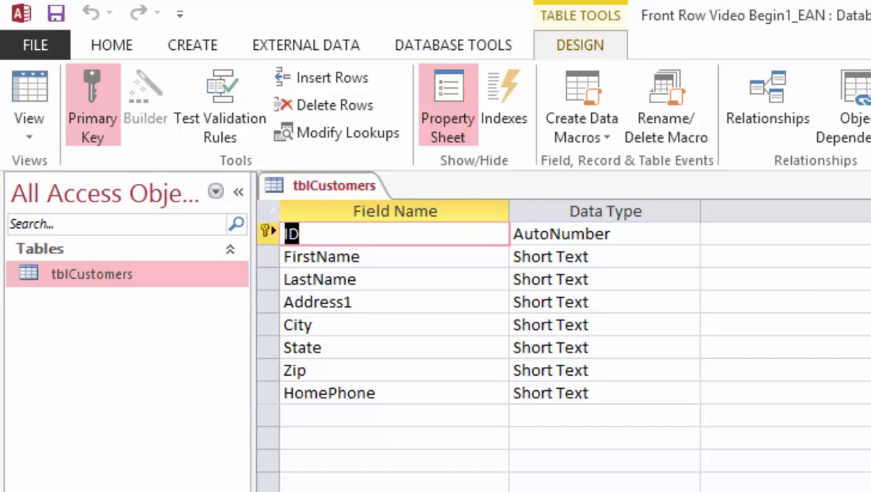
click(29, 89)
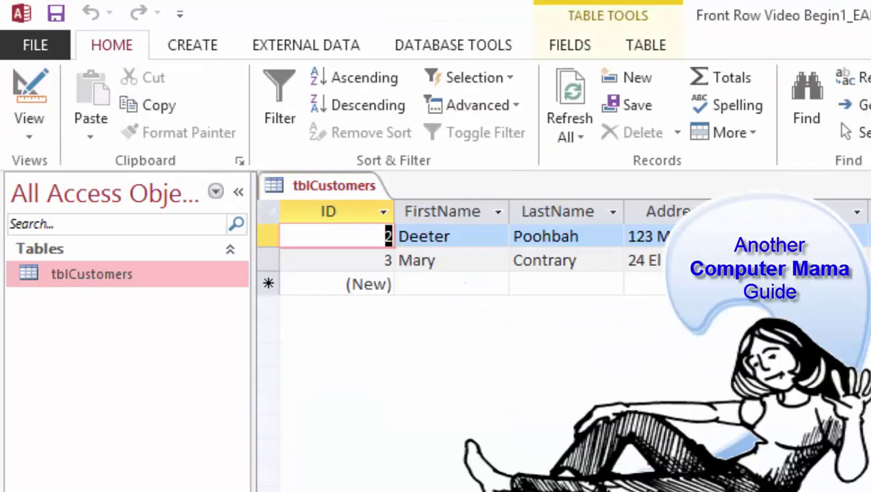